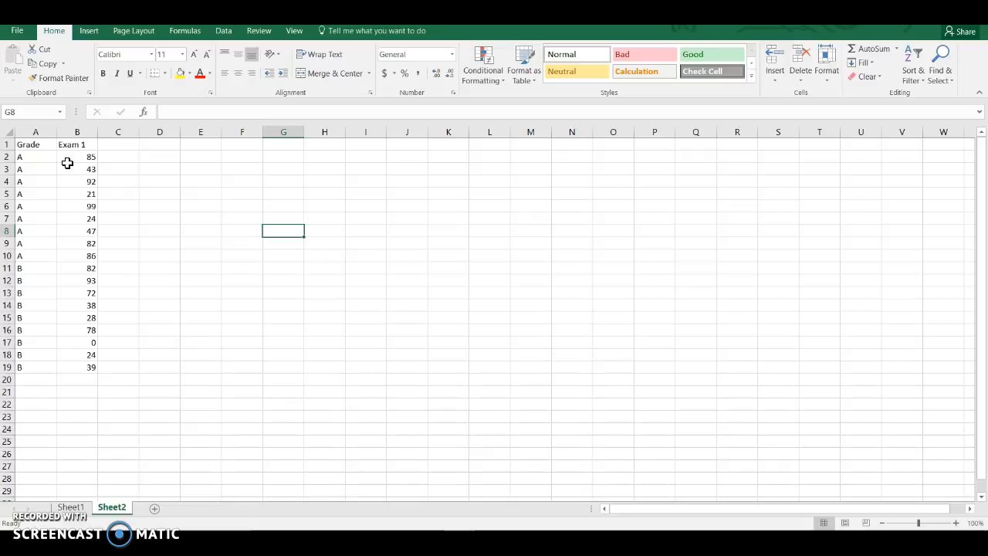
# Examine the table in A1:B19, its A and B entries under Grade and the scores under Exam 1.
pyautogui.click(44, 146)
pyautogui.moveTo(44, 146); pyautogui.dragTo(88, 367)
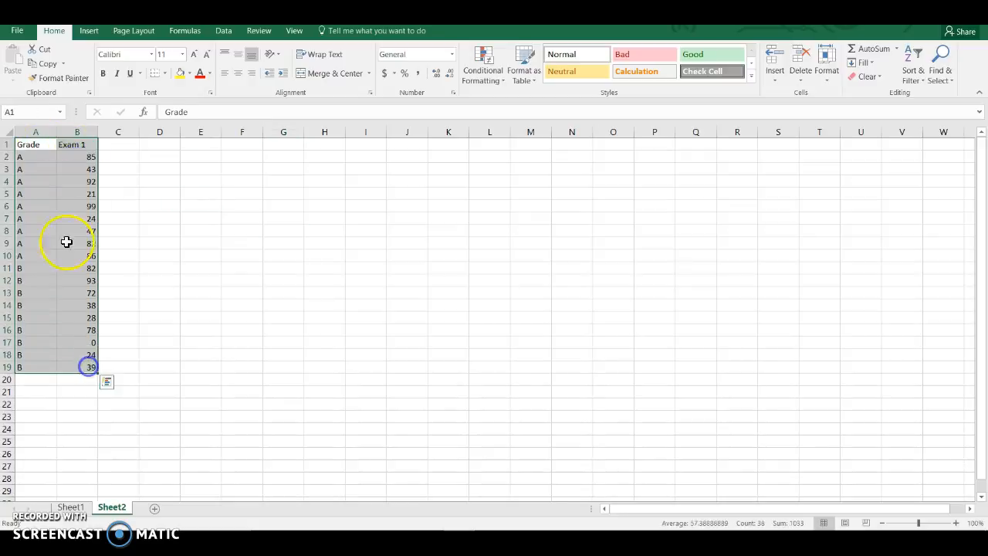
pyautogui.click(39, 147)
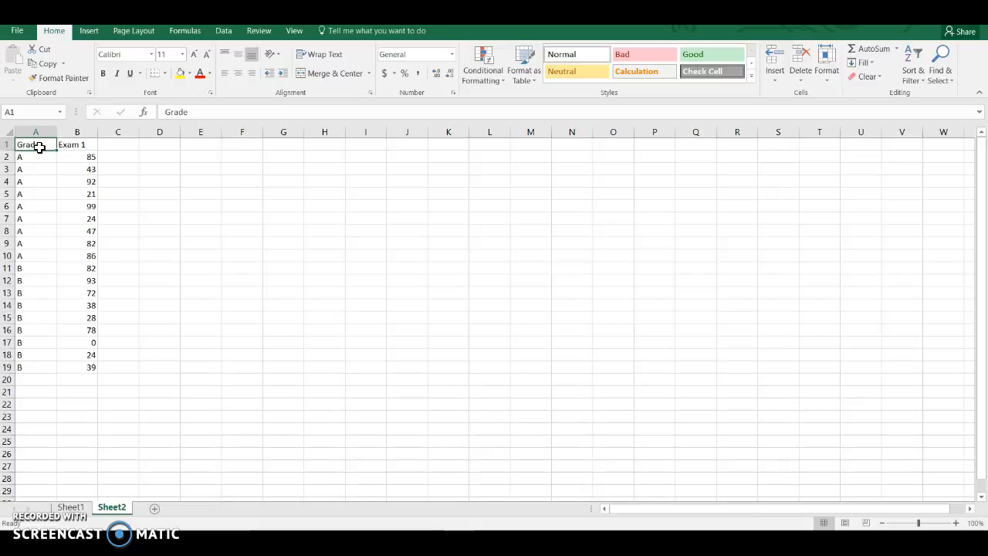
pyautogui.moveTo(41, 159); pyautogui.dragTo(45, 244)
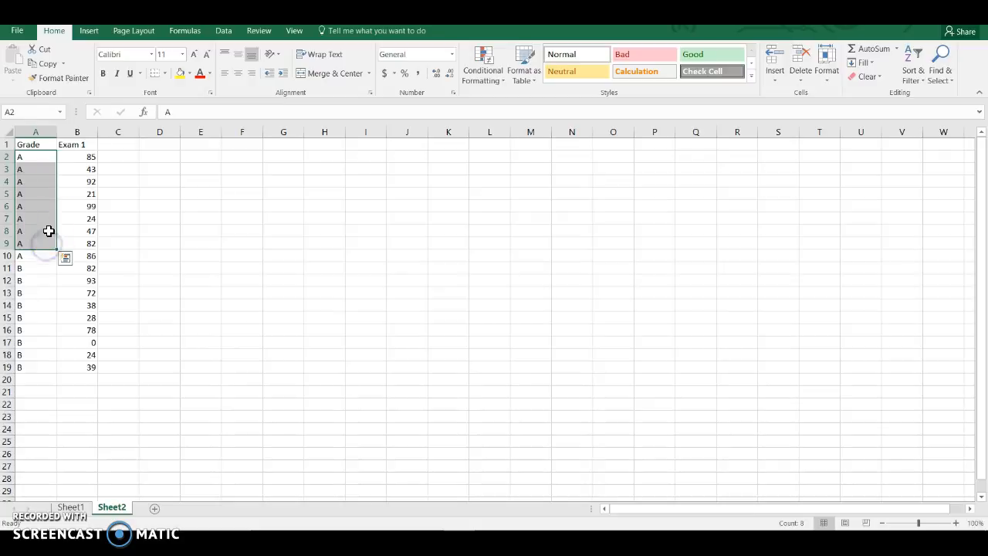
pyautogui.click(42, 258)
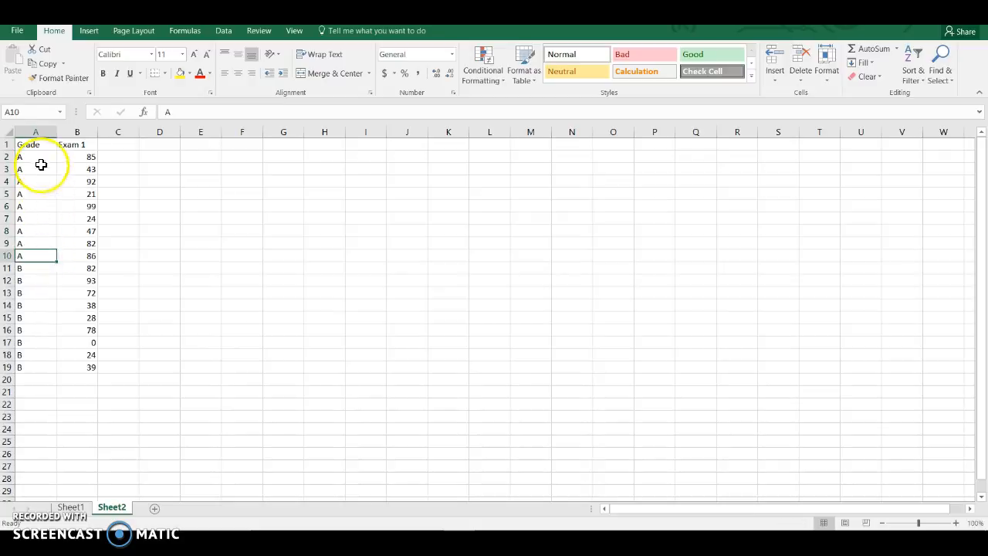
pyautogui.click(42, 273)
pyautogui.moveTo(43, 273); pyautogui.dragTo(44, 366)
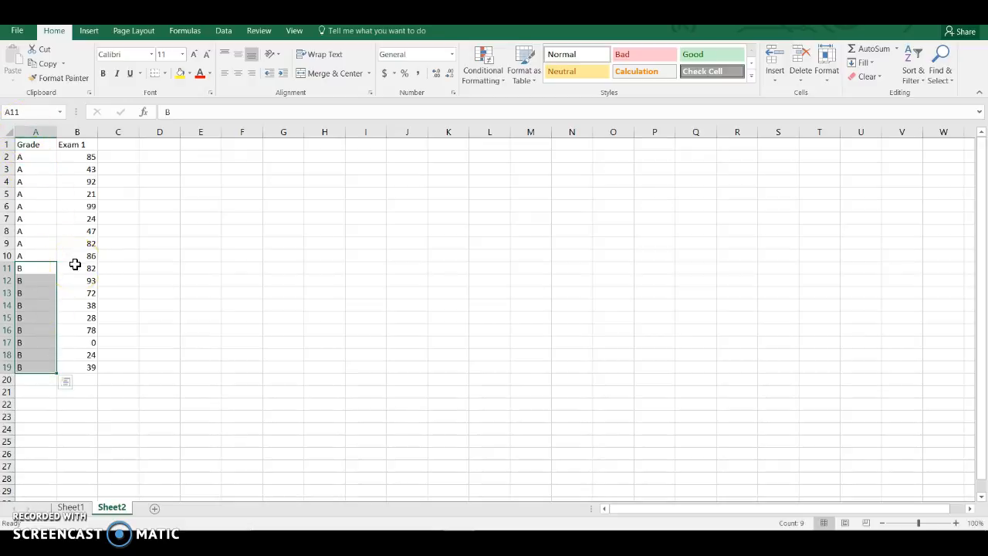
pyautogui.moveTo(90, 158); pyautogui.dragTo(96, 371)
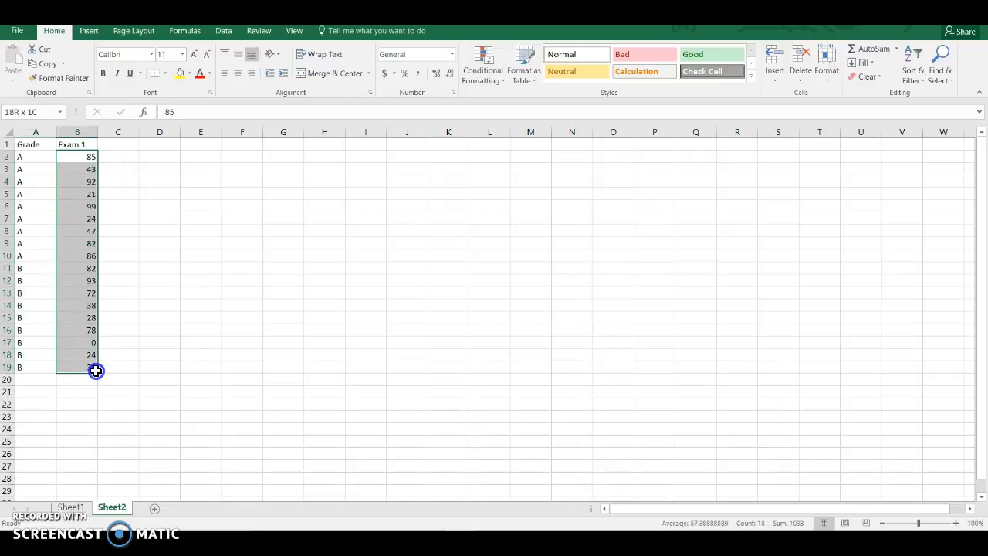
pyautogui.click(94, 198)
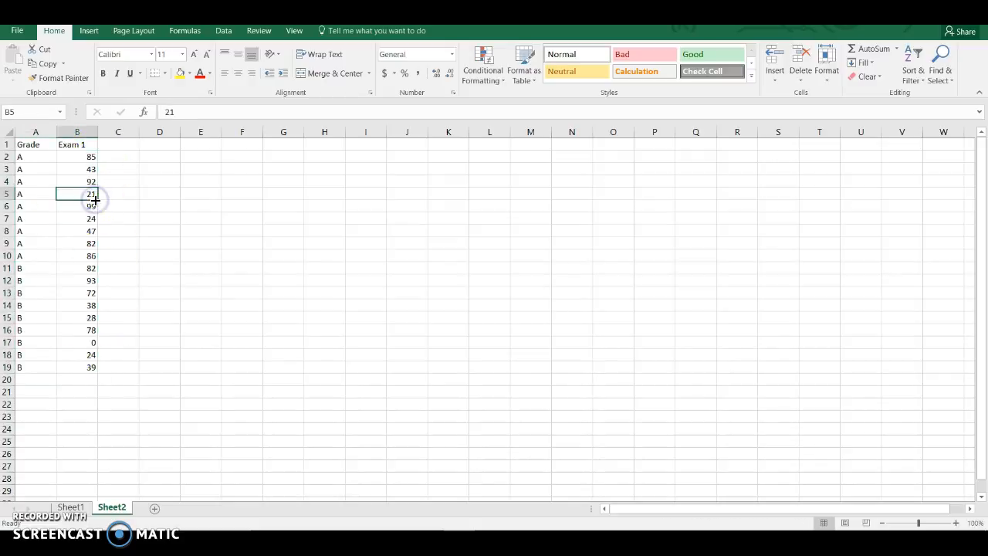
# Examine individual grade and Exam 1 score pairs in rows 5, 17, 2 and 6.
pyautogui.click(40, 191)
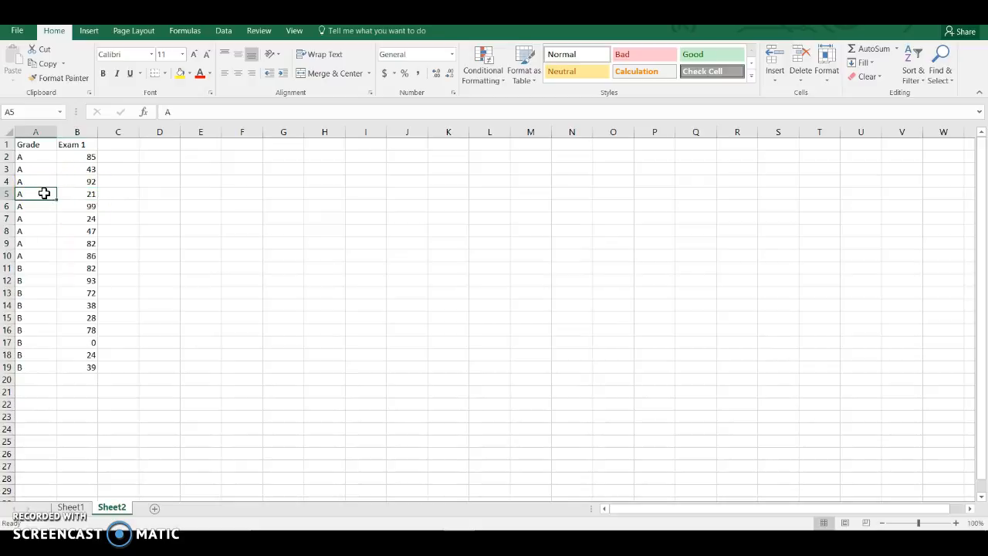
pyautogui.click(72, 193)
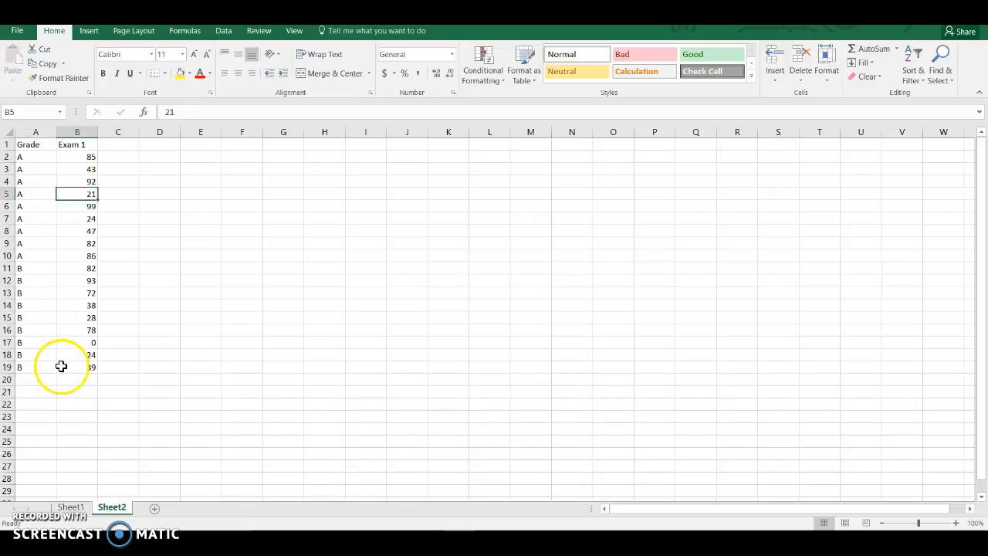
pyautogui.click(33, 342)
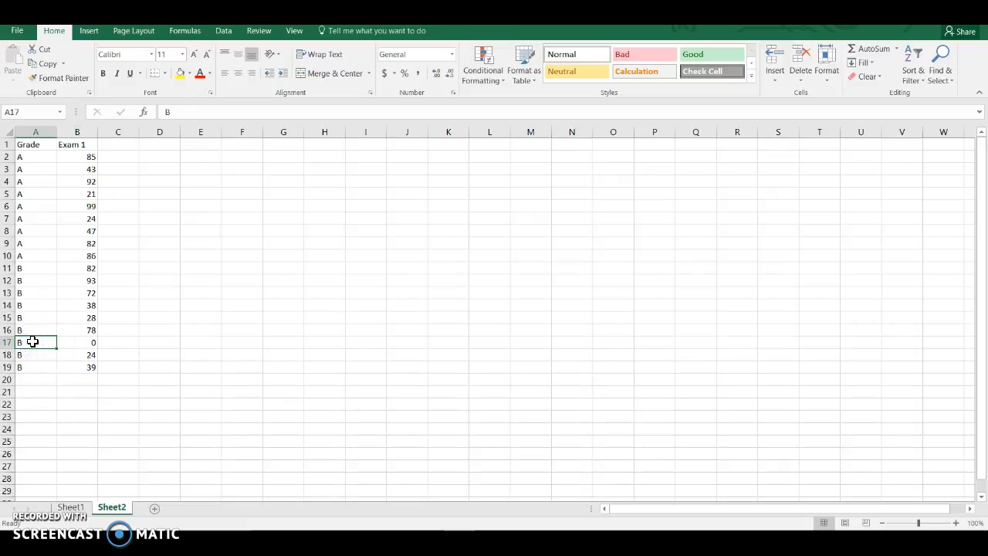
pyautogui.click(95, 344)
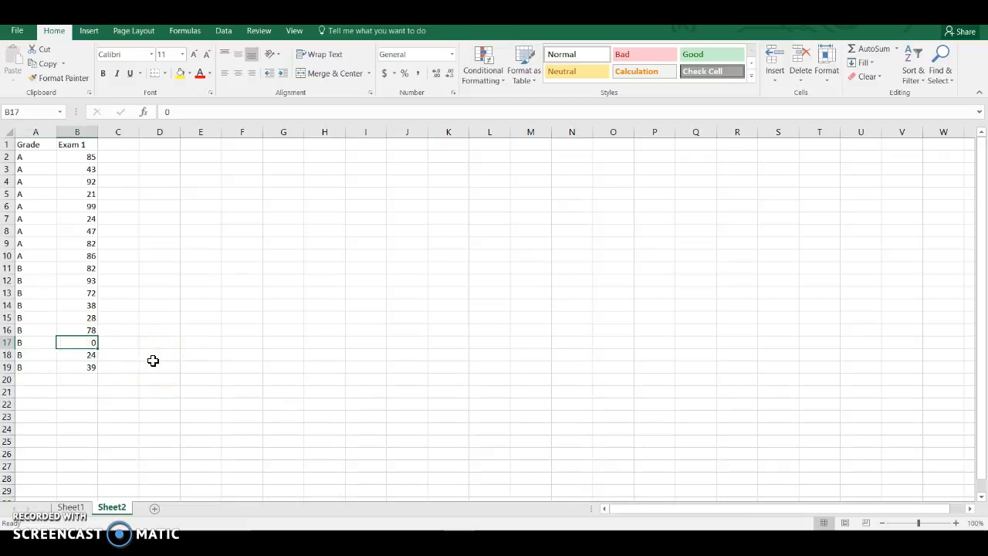
pyautogui.click(82, 155)
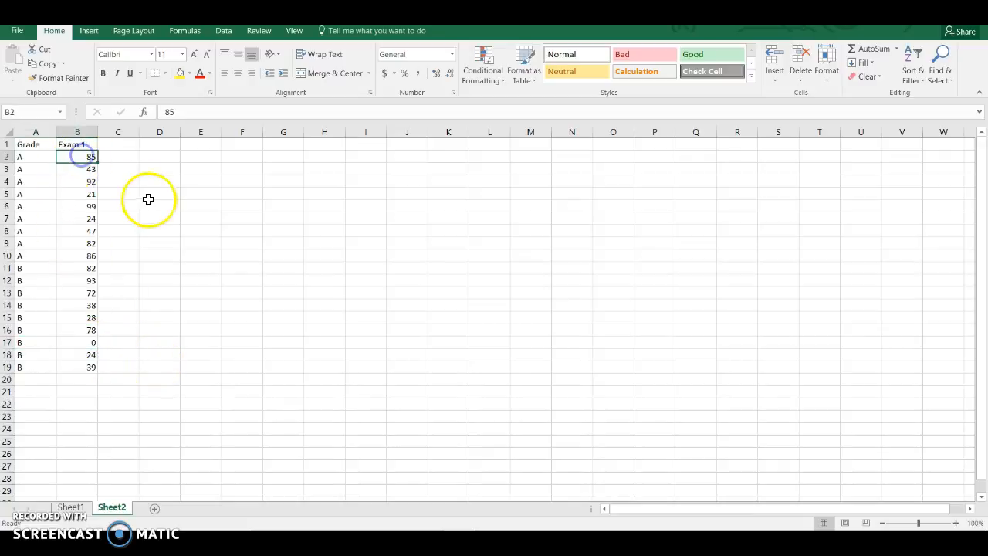
pyautogui.click(38, 158)
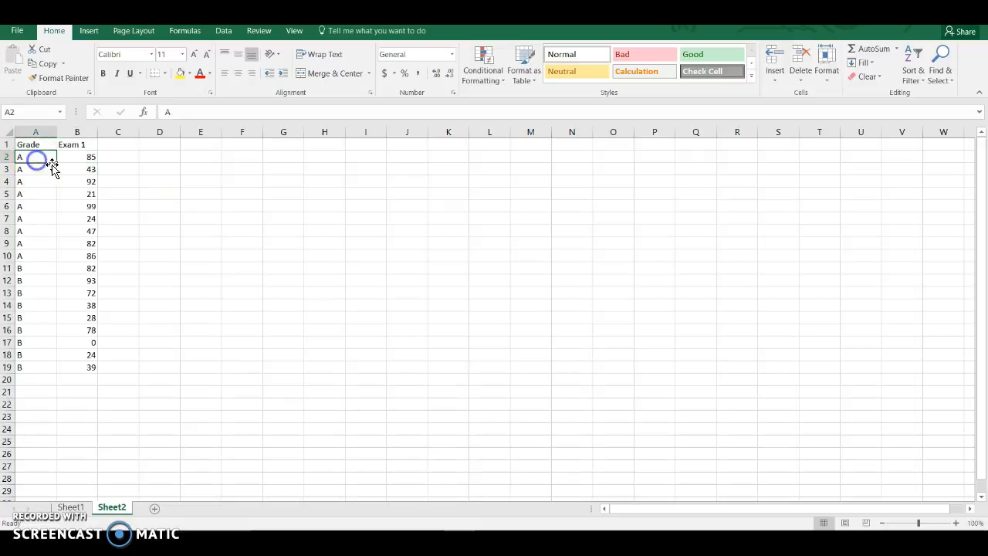
pyautogui.click(62, 157)
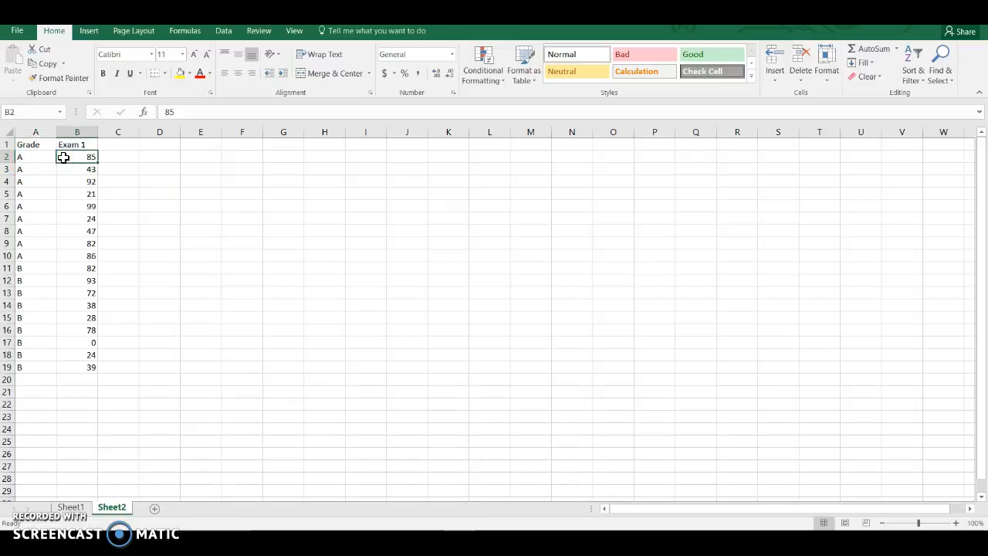
pyautogui.click(41, 210)
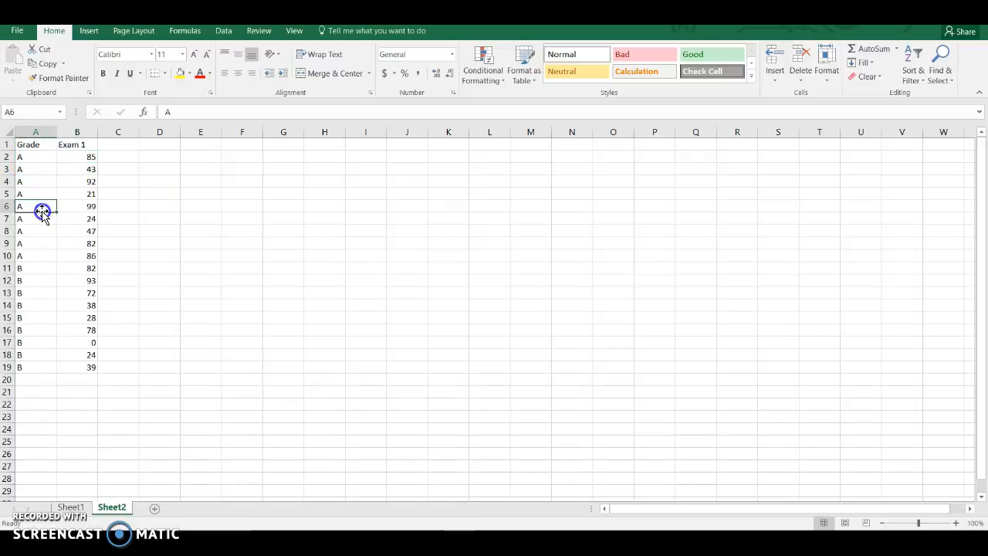
pyautogui.click(81, 212)
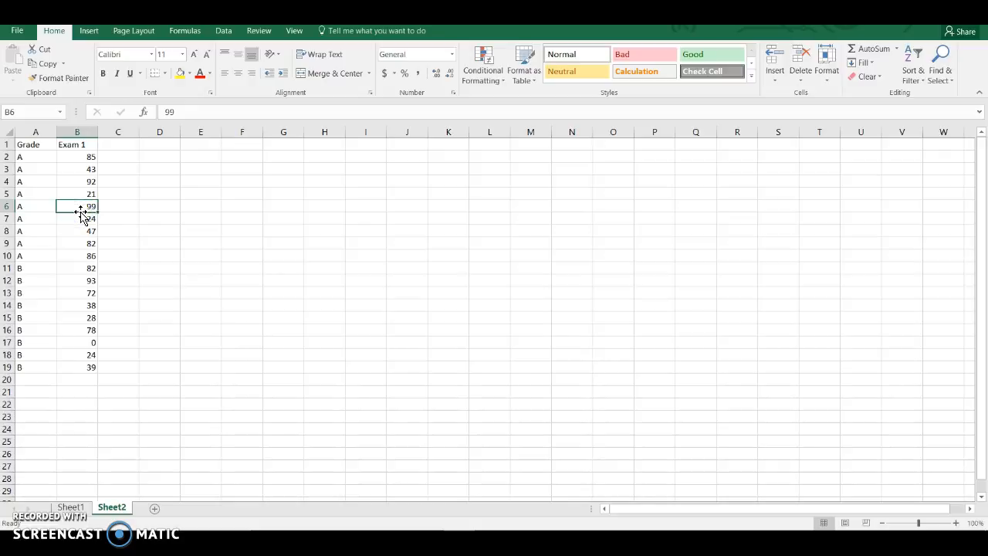
# Enter the grade labels A in E6 and B in E7 as rows of a summary table.
pyautogui.click(200, 208)
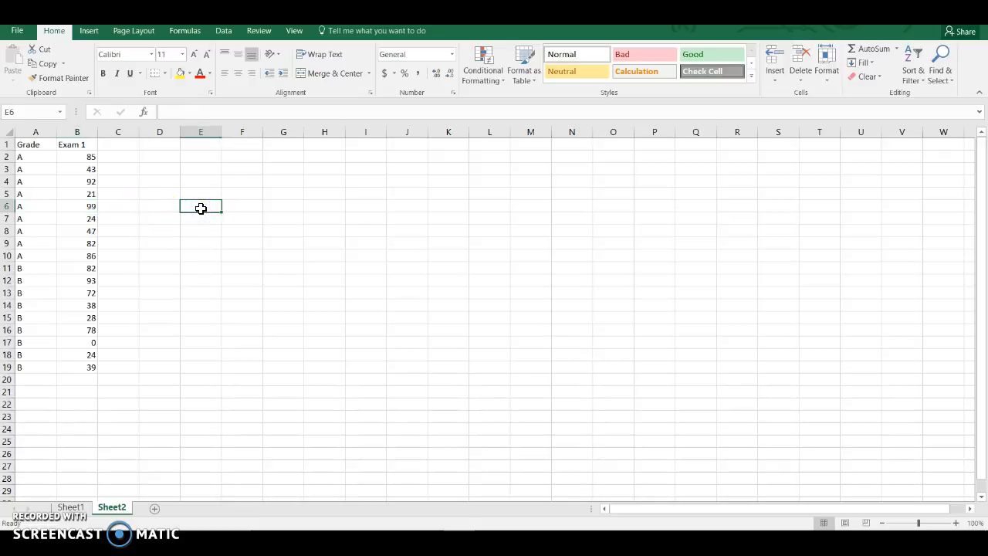
pyautogui.write('A')
pyautogui.press('Return')
pyautogui.write('B')
pyautogui.press('Return')
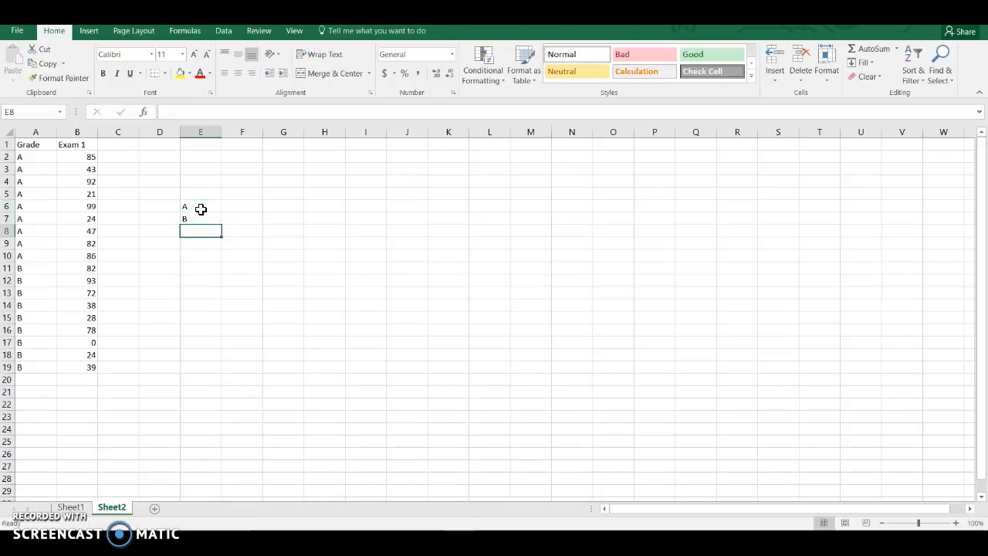
# Add the column headings Pass in F5 and Failed in G5 to the summary table.
pyautogui.press('Right')
pyautogui.press('Up')
pyautogui.press('Up')
pyautogui.press('Up')
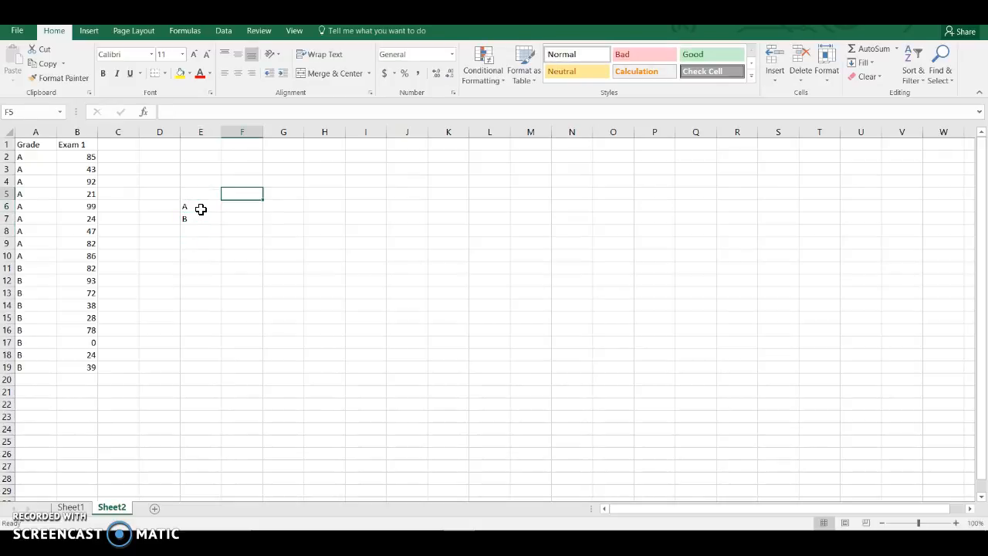
pyautogui.click(200, 209)
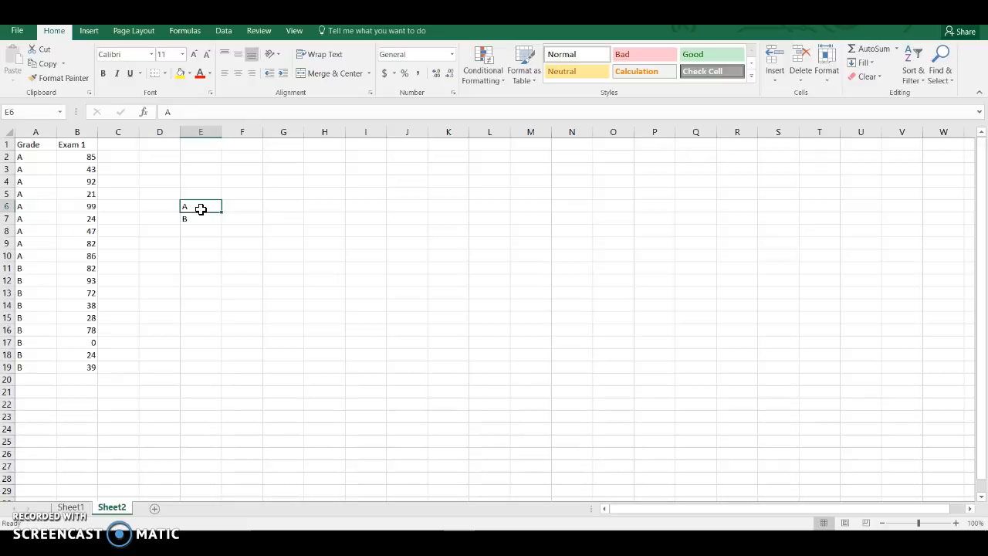
pyautogui.press('Right')
pyautogui.press('Up')
pyautogui.write('Pass')
pyautogui.press('Tab')
pyautogui.write('Failed')
pyautogui.press('Return')
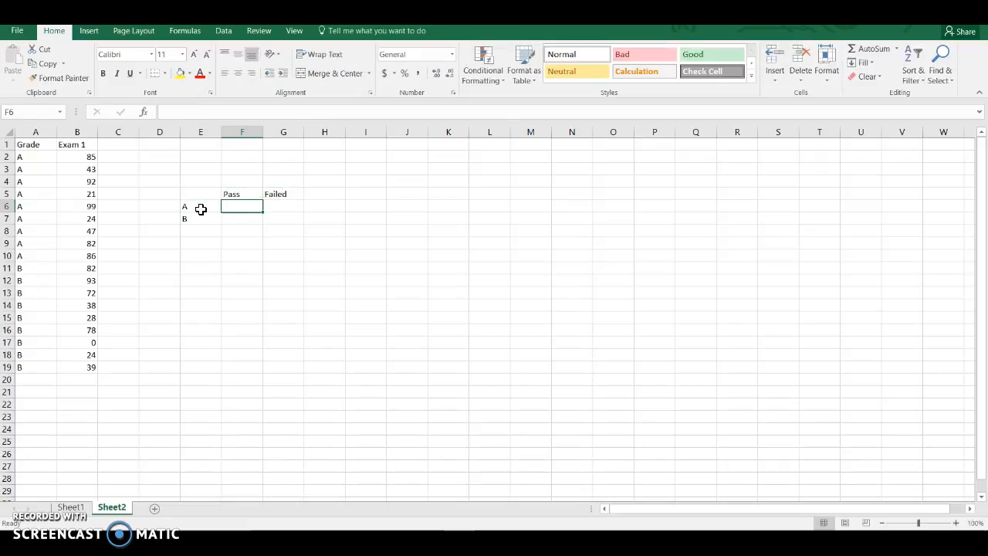
# Enter the label Cut-Off in H2 and the passing score 70 in I2.
pyautogui.press('Right')
pyautogui.press('Right')
pyautogui.press('Up')
pyautogui.press('Up')
pyautogui.press('Up')
pyautogui.press('Up')
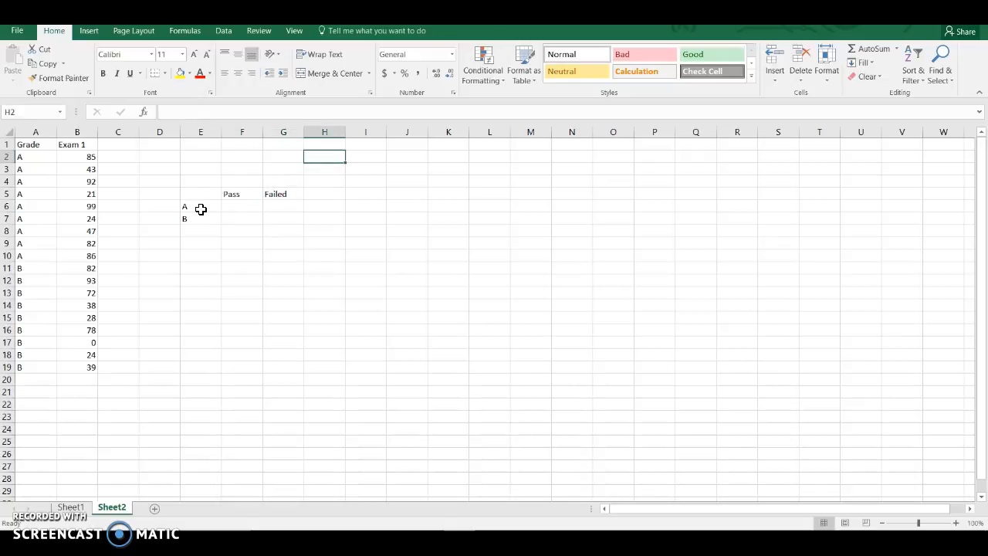
pyautogui.write('C')
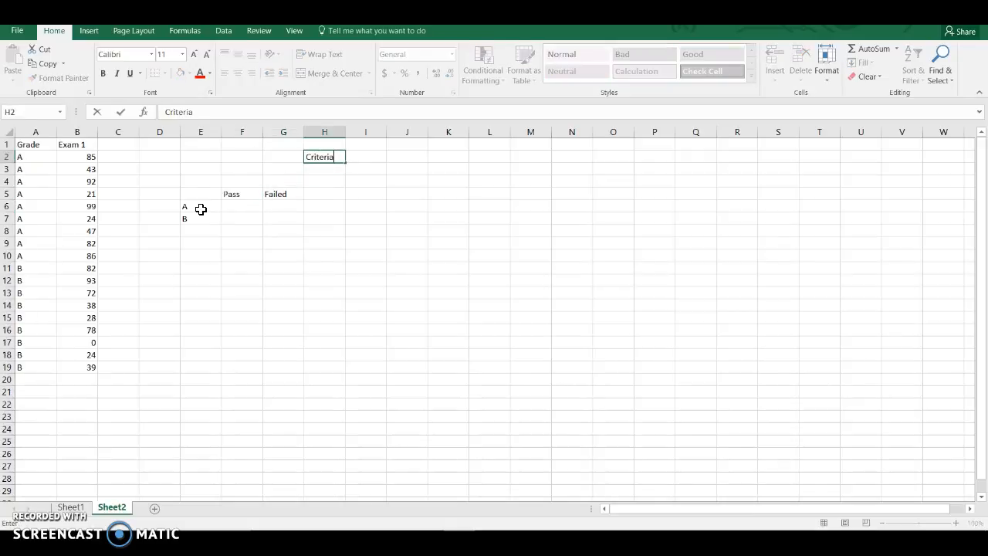
pyautogui.write('riteria')
pyautogui.press('BackSpace')
pyautogui.press('BackSpace')
pyautogui.press('BackSpace')
pyautogui.press('BackSpace')
pyautogui.press('BackSpace')
pyautogui.press('BackSpace')
pyautogui.write('f')
pyautogui.press('Tab')
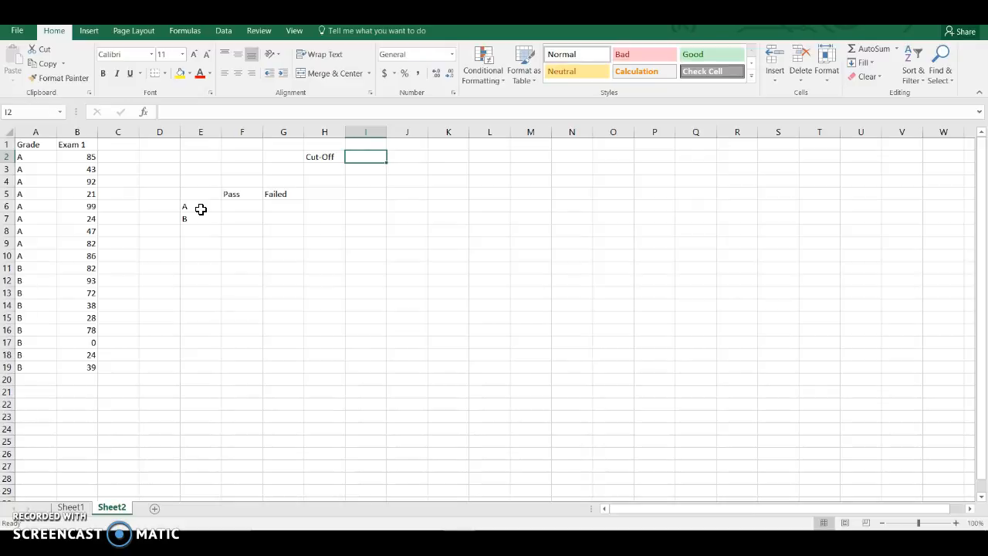
pyautogui.write('70')
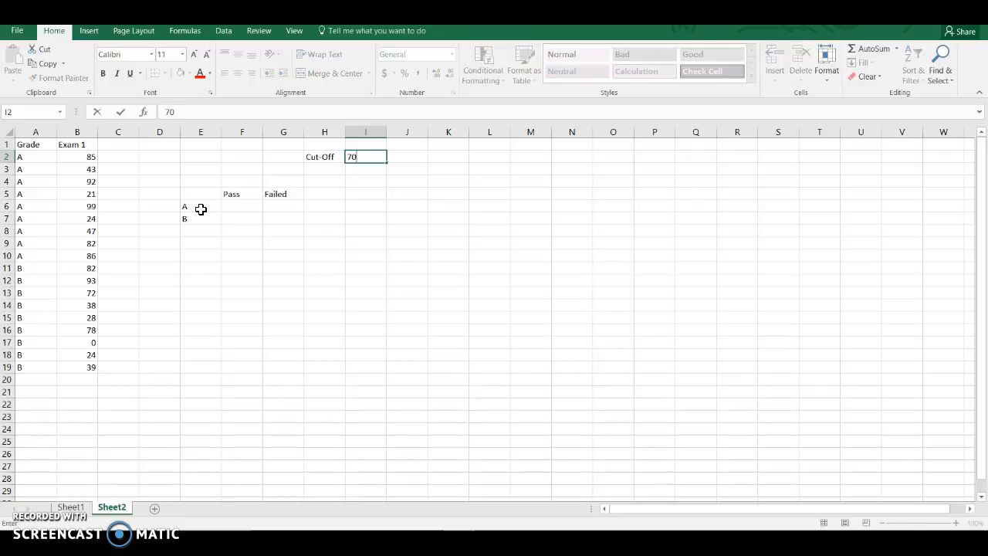
pyautogui.press('Return')
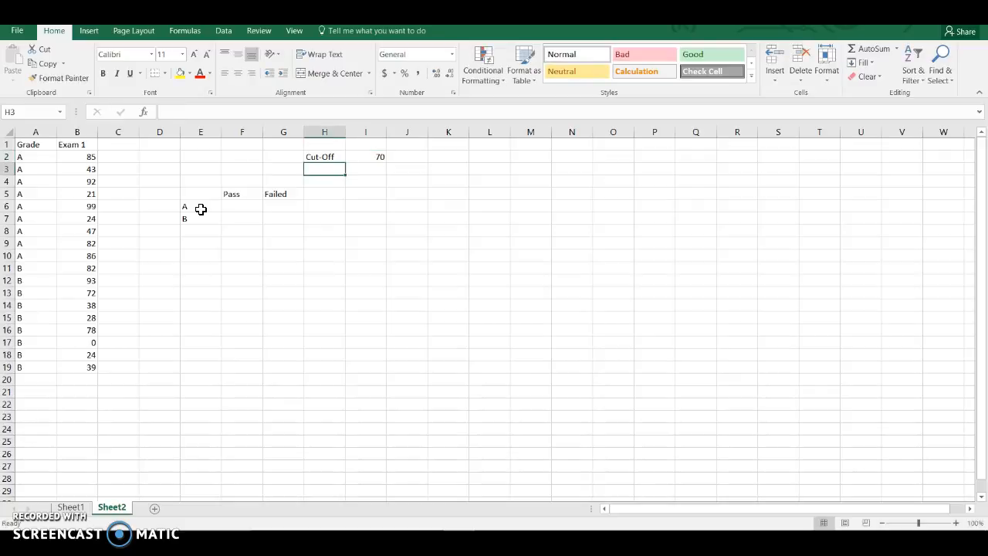
# Examine the summary's Pass cells F6 and F7 alongside the grade A label and the data row A3:B3.
pyautogui.press('Down')
pyautogui.press('Down')
pyautogui.press('Down')
pyautogui.press('Left')
pyautogui.press('Left')
pyautogui.press('Left')
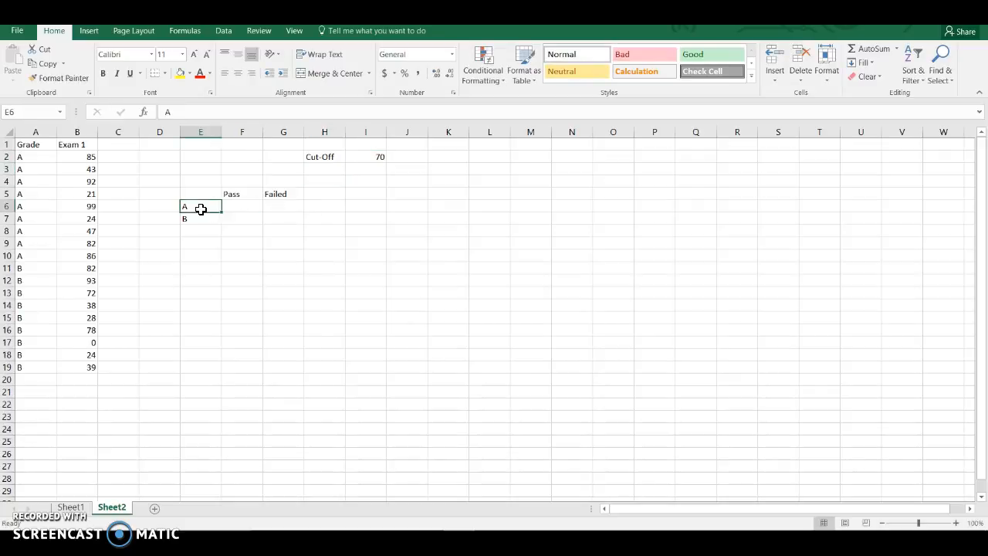
pyautogui.press('Right')
pyautogui.doubleClick(243, 207)
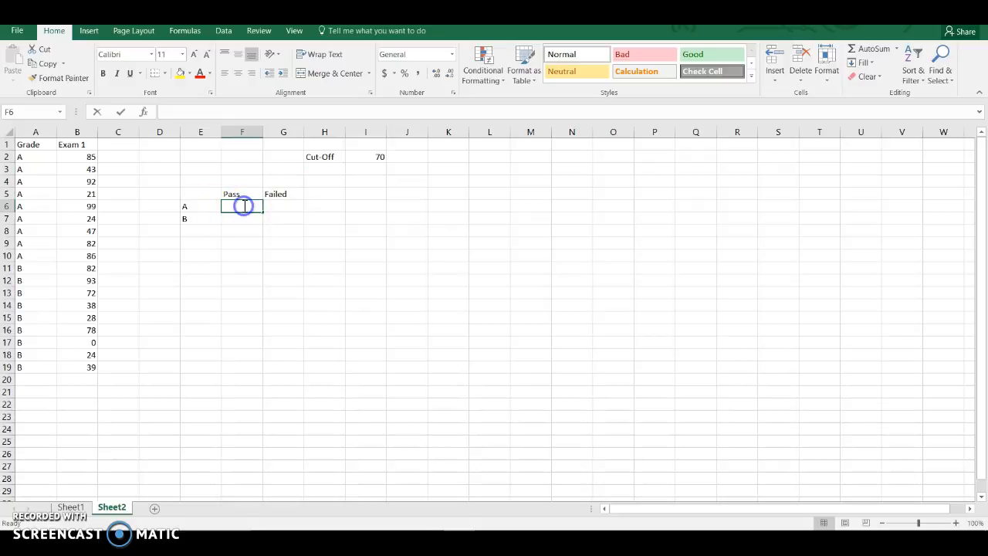
pyautogui.click(230, 206)
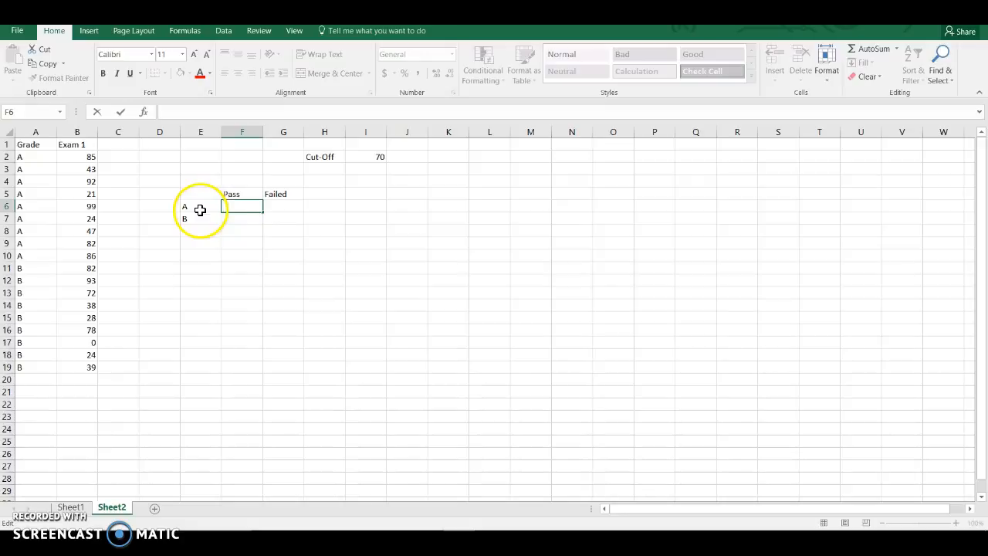
pyautogui.click(242, 217)
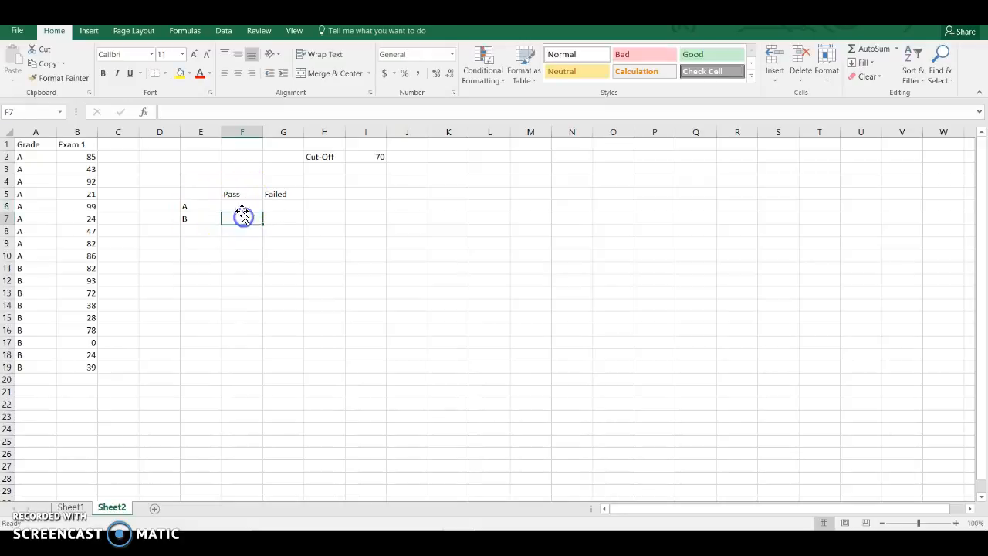
pyautogui.moveTo(39, 169); pyautogui.dragTo(77, 169)
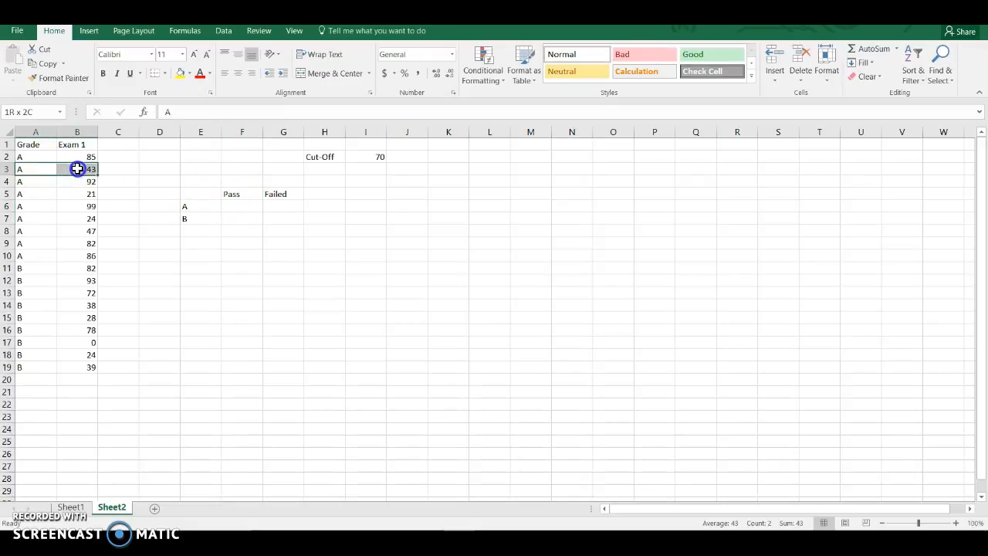
pyautogui.click(186, 206)
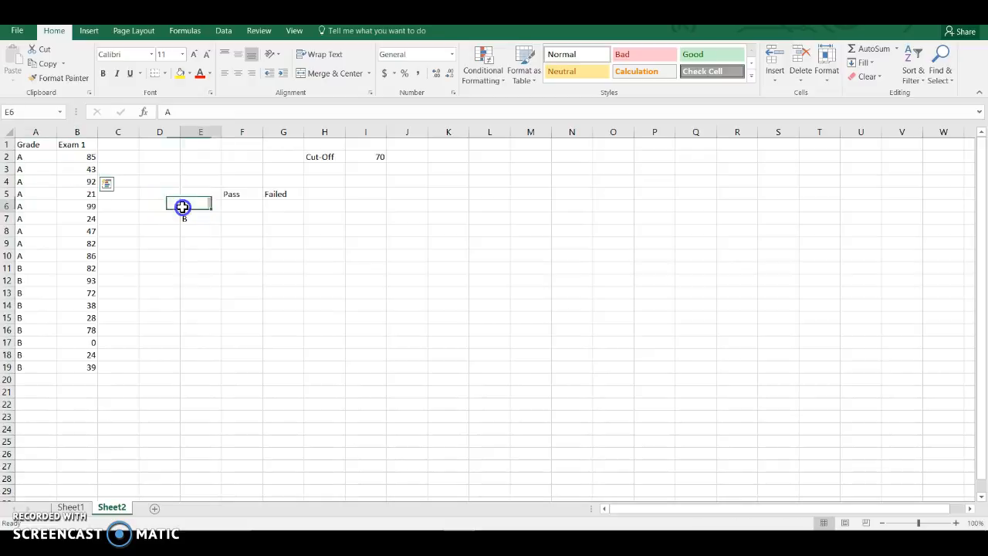
# Check which grade A scores in column B reach the cut-off for the Pass cell F6.
pyautogui.click(232, 205)
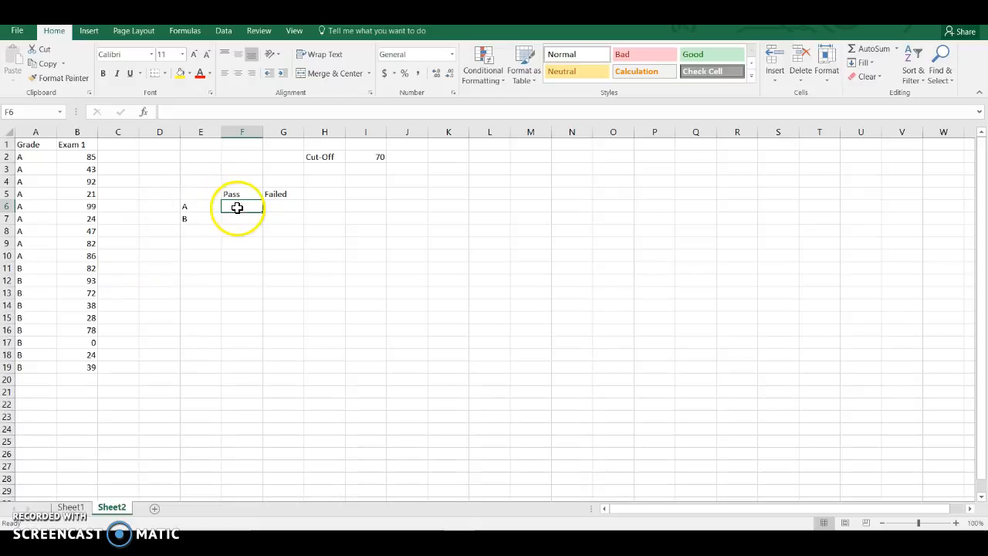
pyautogui.click(77, 156)
pyautogui.click(77, 180)
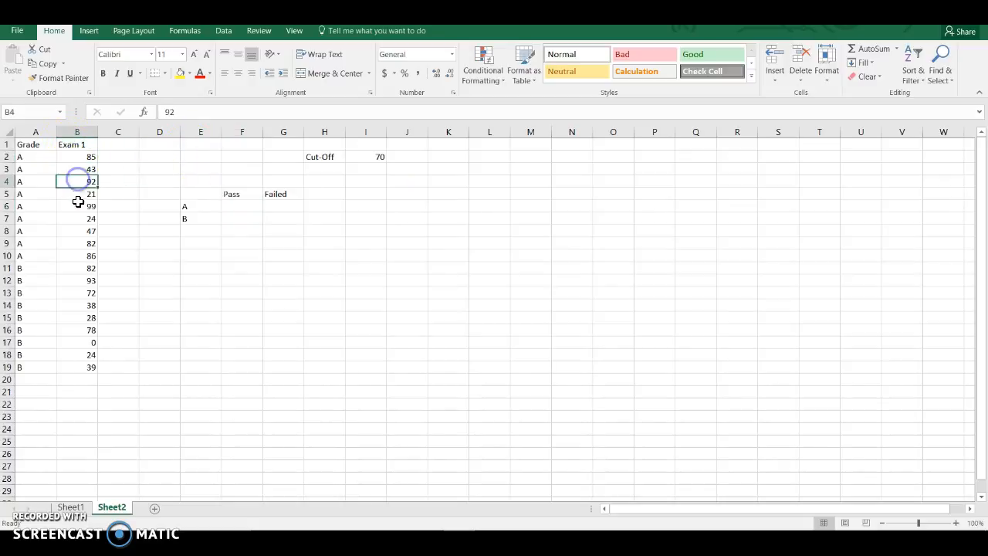
pyautogui.click(78, 205)
pyautogui.click(73, 242)
pyautogui.click(74, 254)
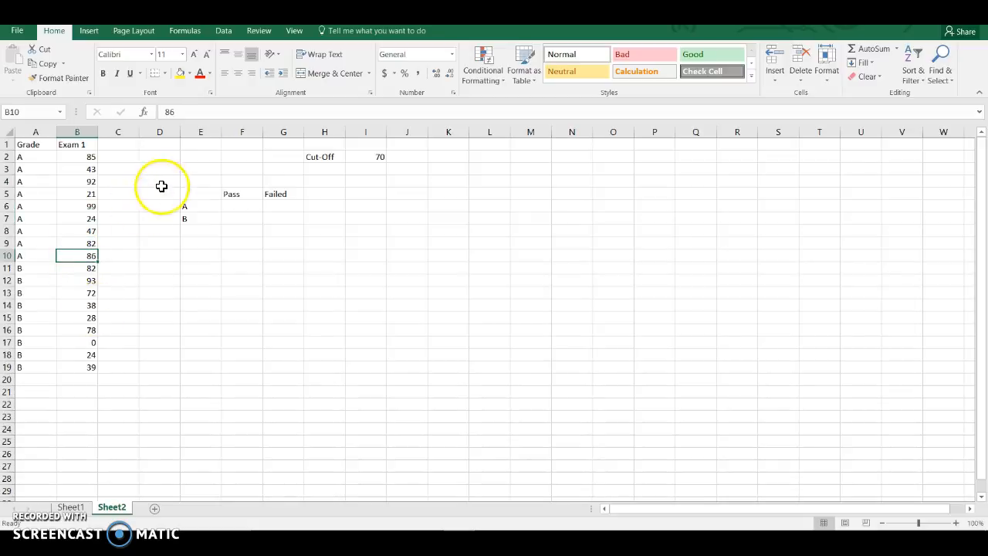
# Check which grade A scores in column B fall below the cut-off in I2 for the Failed cell G6.
pyautogui.click(245, 206)
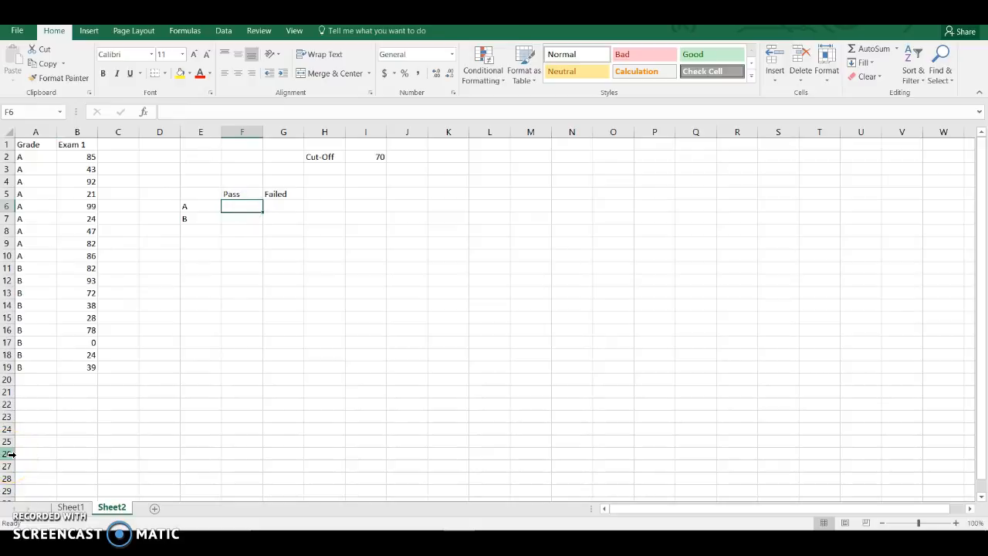
pyautogui.click(90, 169)
pyautogui.click(93, 193)
pyautogui.click(91, 218)
pyautogui.click(89, 230)
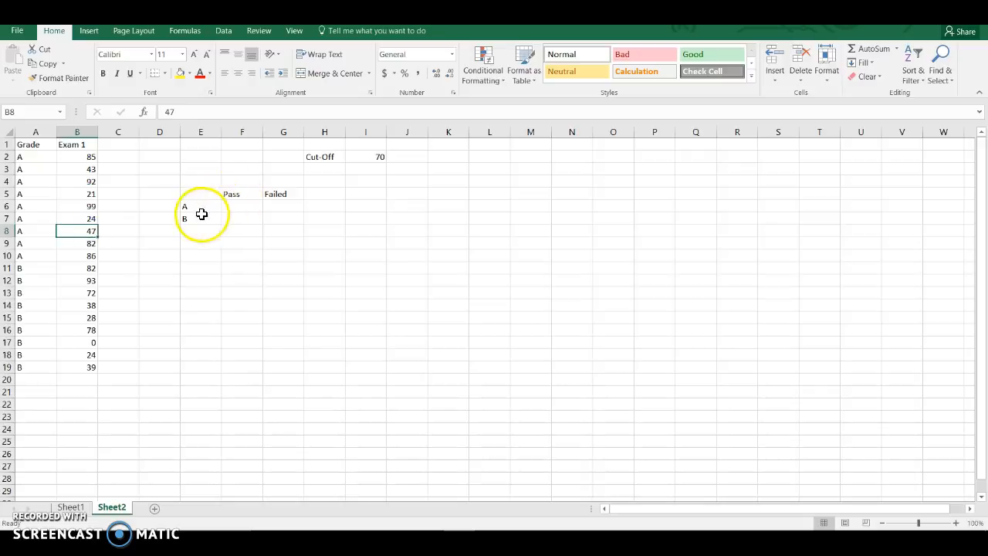
pyautogui.click(282, 209)
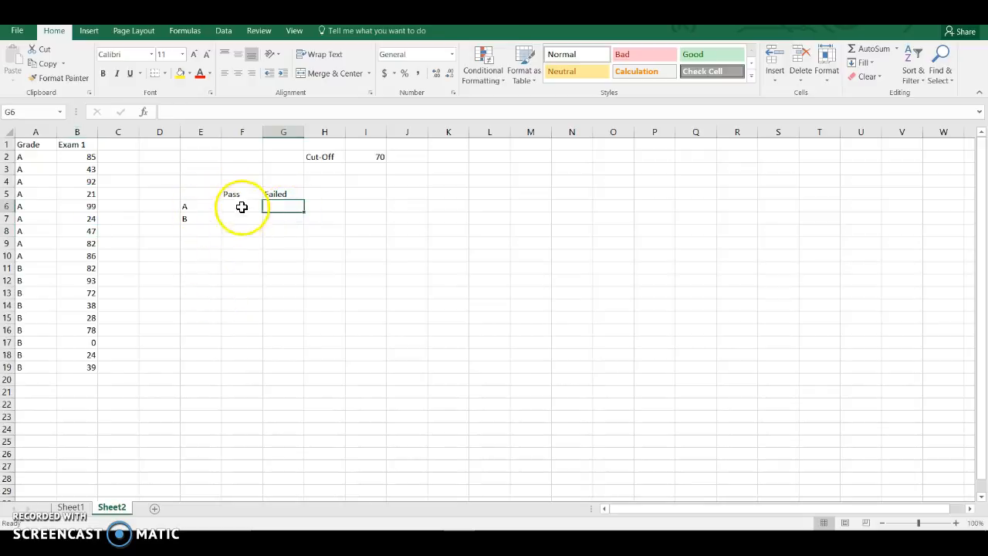
pyautogui.click(241, 208)
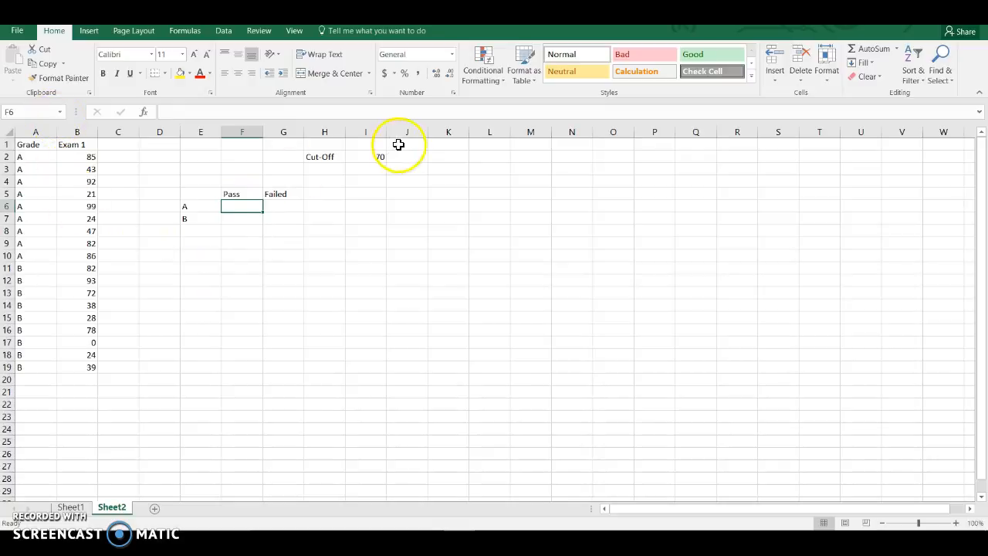
pyautogui.click(377, 159)
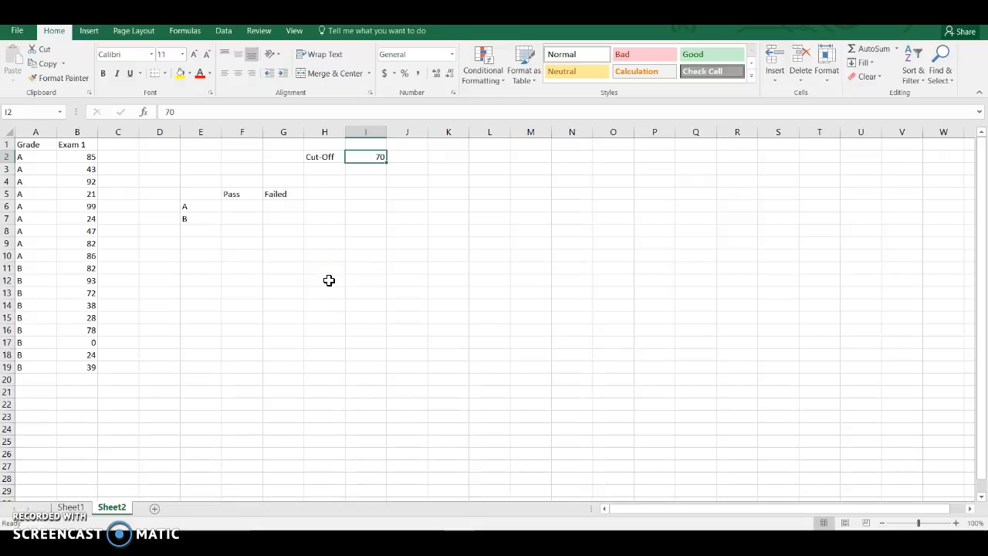
pyautogui.click(238, 206)
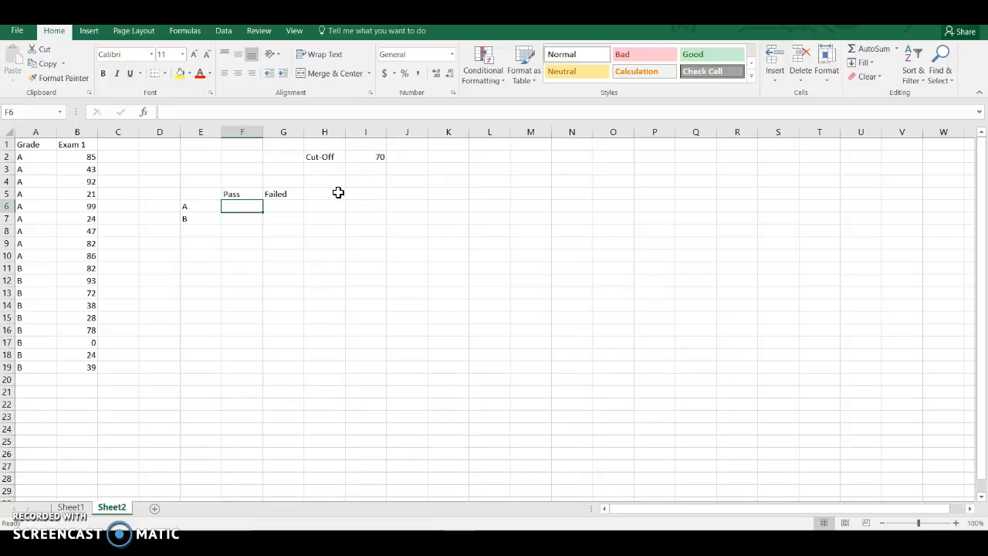
# Enter the label Function in K7 and the function name COUNTIFS() as text in L7.
pyautogui.click(464, 220)
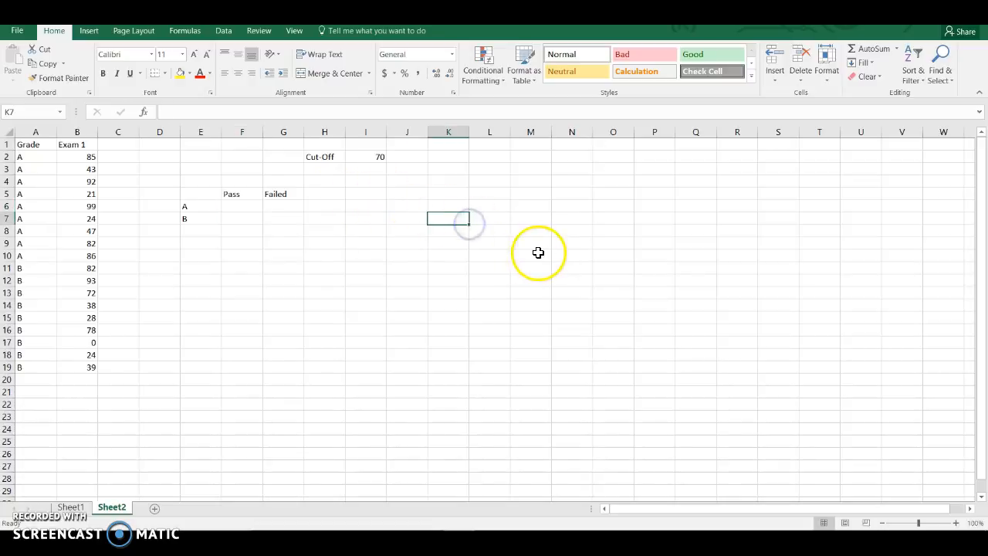
pyautogui.write('c')
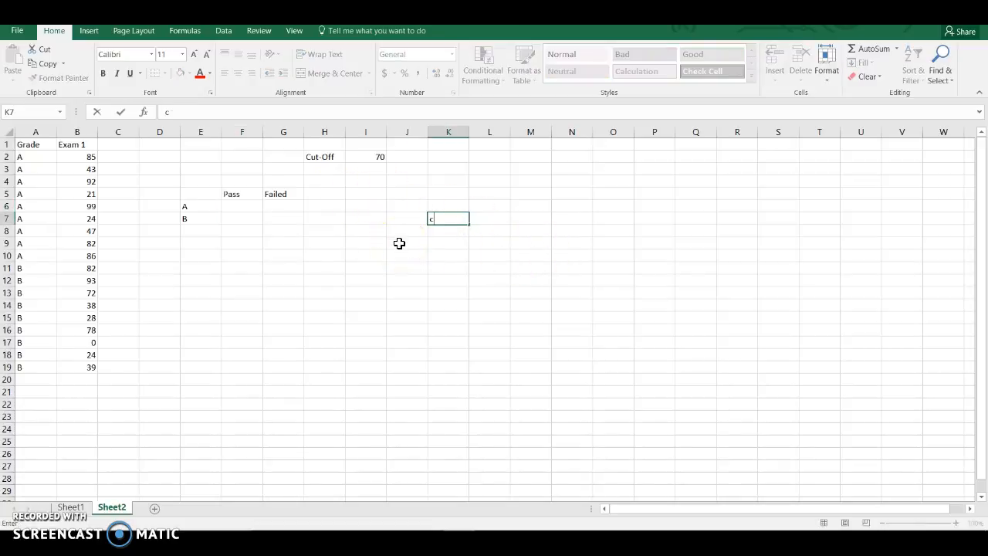
pyautogui.write('unction')
pyautogui.press('Tab')
pyautogui.write('C')
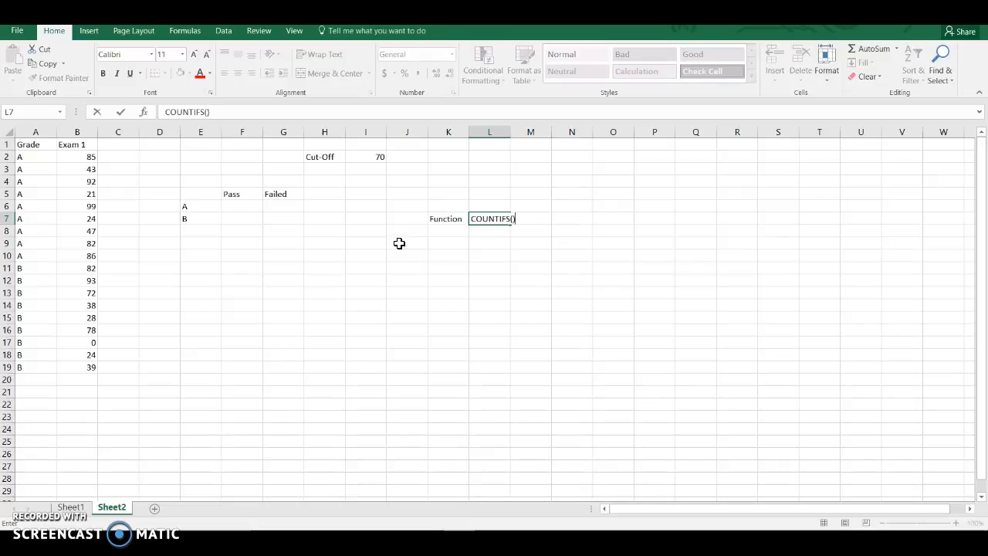
pyautogui.write('OUNTIFS()')
pyautogui.click(506, 216)
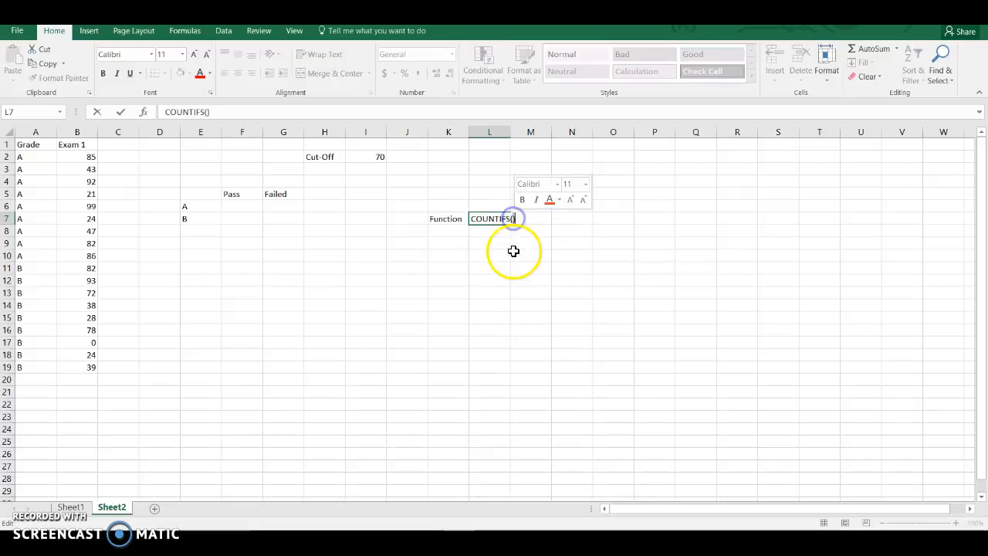
pyautogui.click(514, 255)
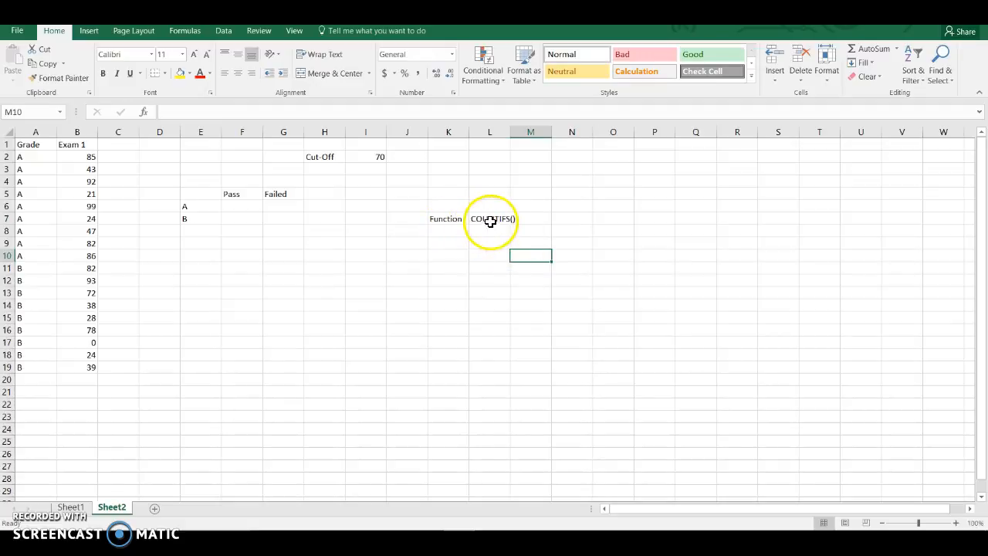
# Start a COUNTIFS formula in F6 with the grade column as first criteria range, locked as $A$2:$A$19.
pyautogui.click(242, 207)
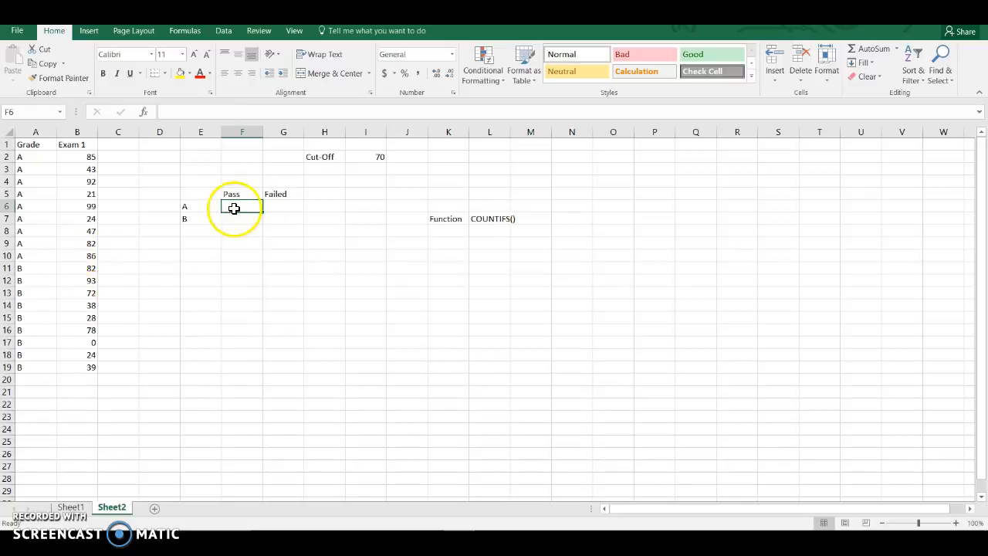
pyautogui.write('=countifs(')
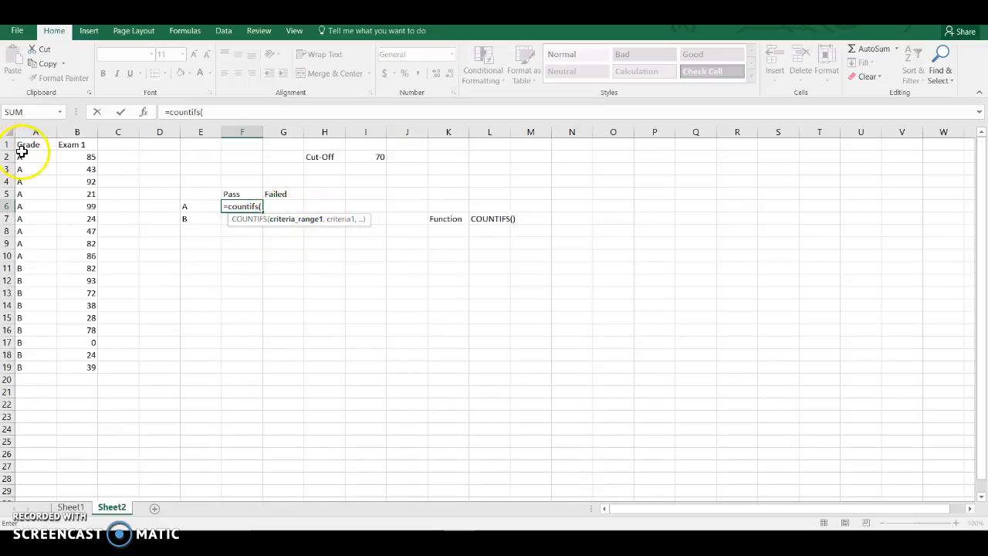
pyautogui.moveTo(24, 157); pyautogui.dragTo(10, 369)
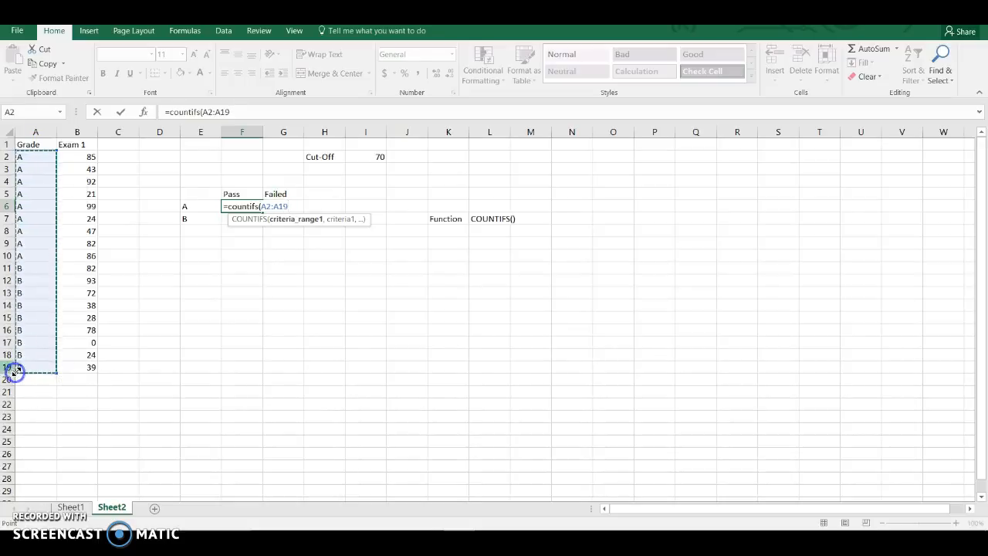
pyautogui.moveTo(262, 206); pyautogui.dragTo(287, 203)
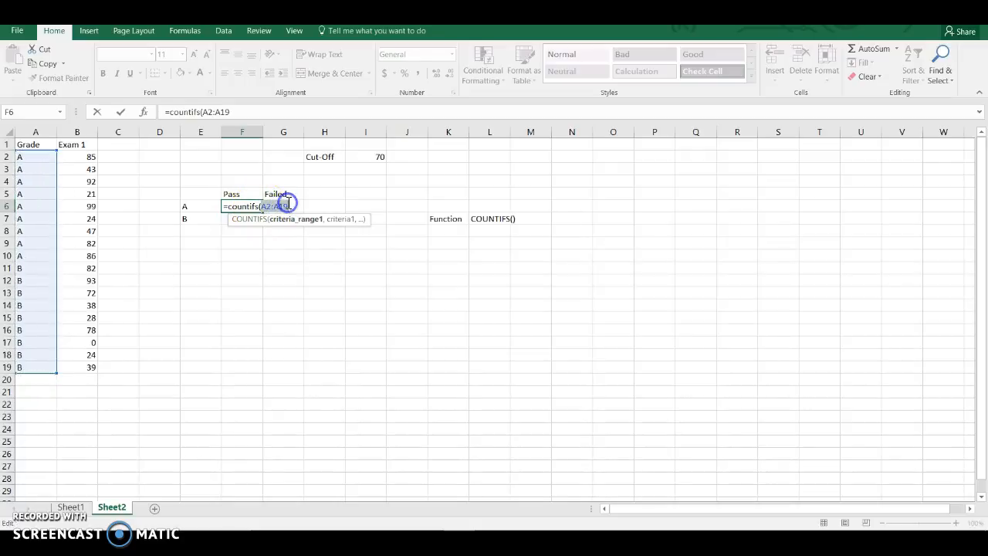
pyautogui.click(411, 288)
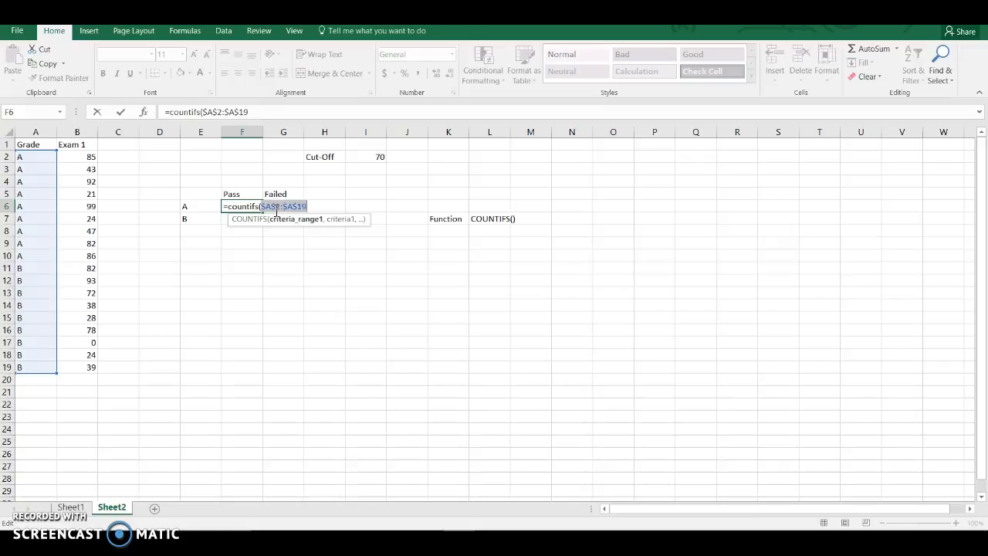
pyautogui.click(256, 216)
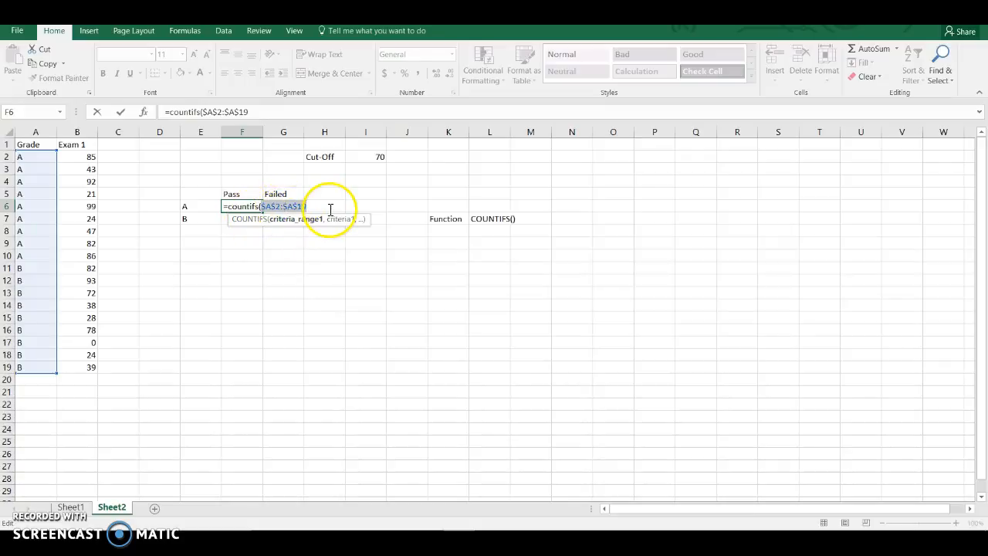
pyautogui.click(308, 206)
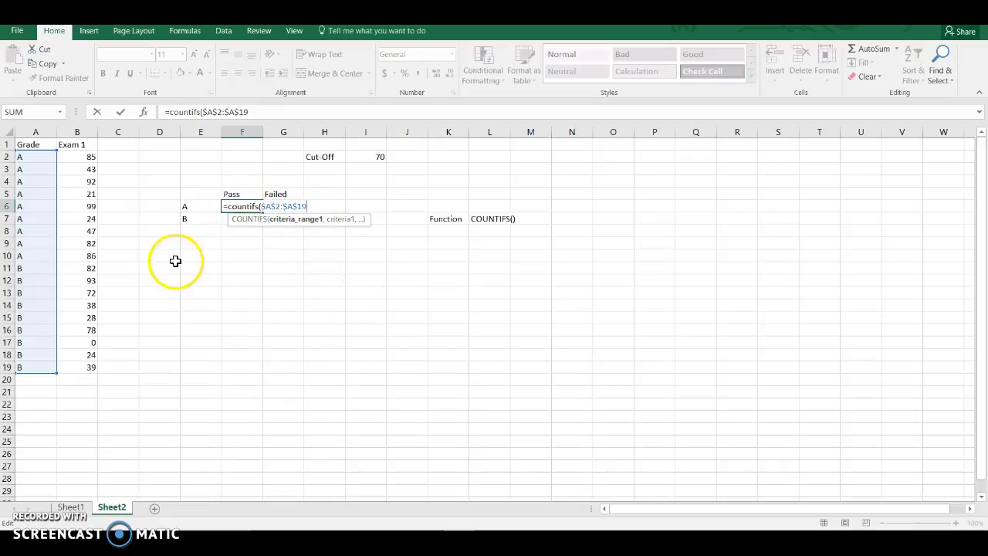
# Add the grade label cell as the first criterion of F6's COUNTIFS formula, with only its column locked as $E6.
pyautogui.write(',')
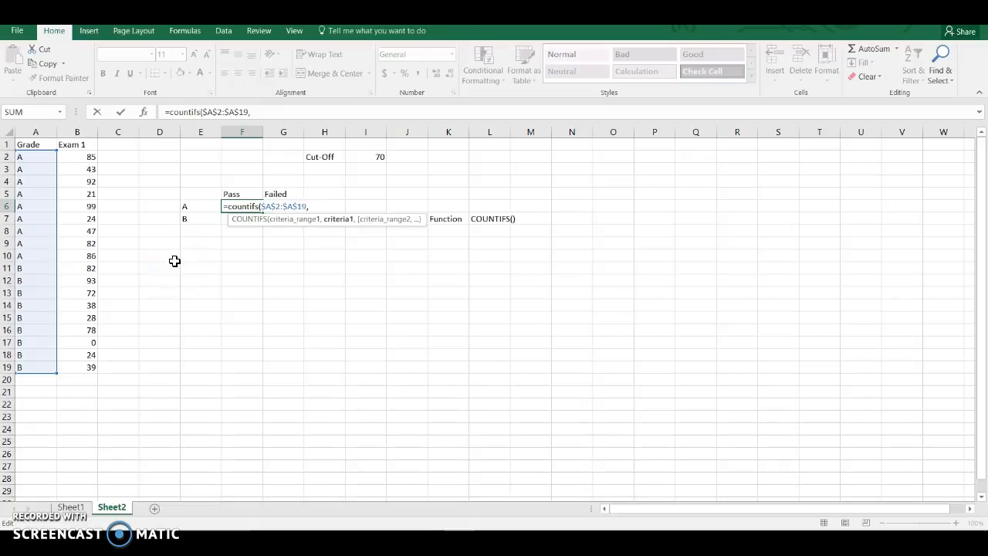
pyautogui.click(197, 209)
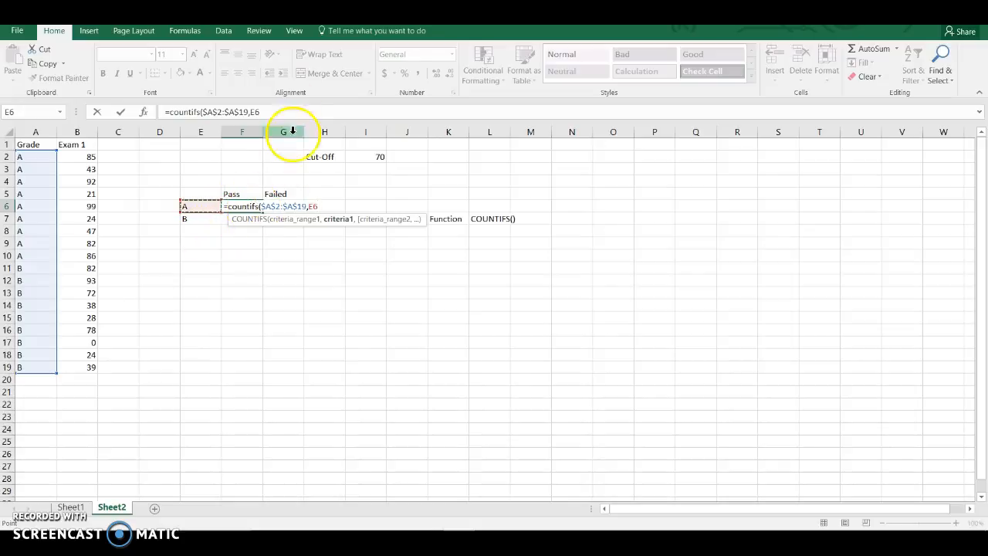
pyautogui.click(200, 206)
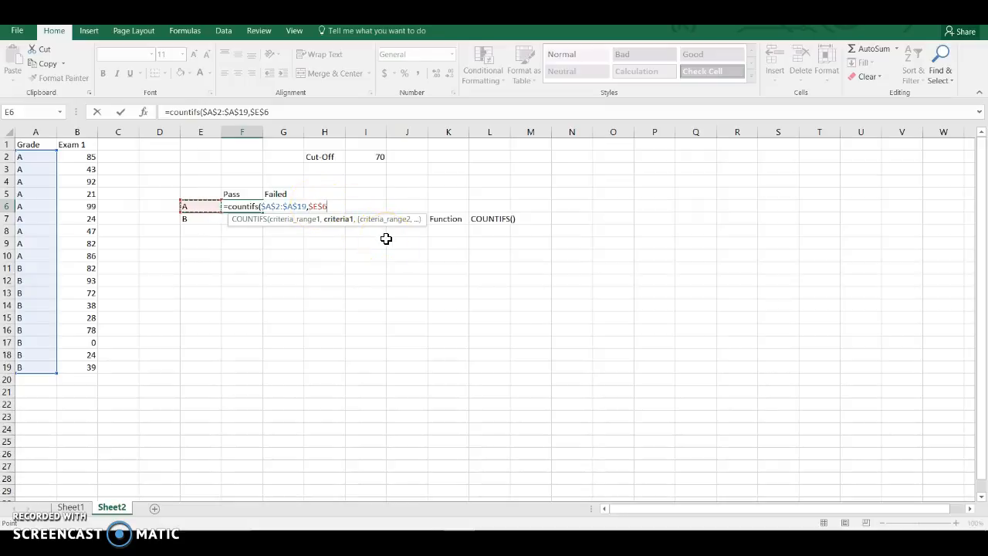
pyautogui.click(307, 205)
pyautogui.write(',')
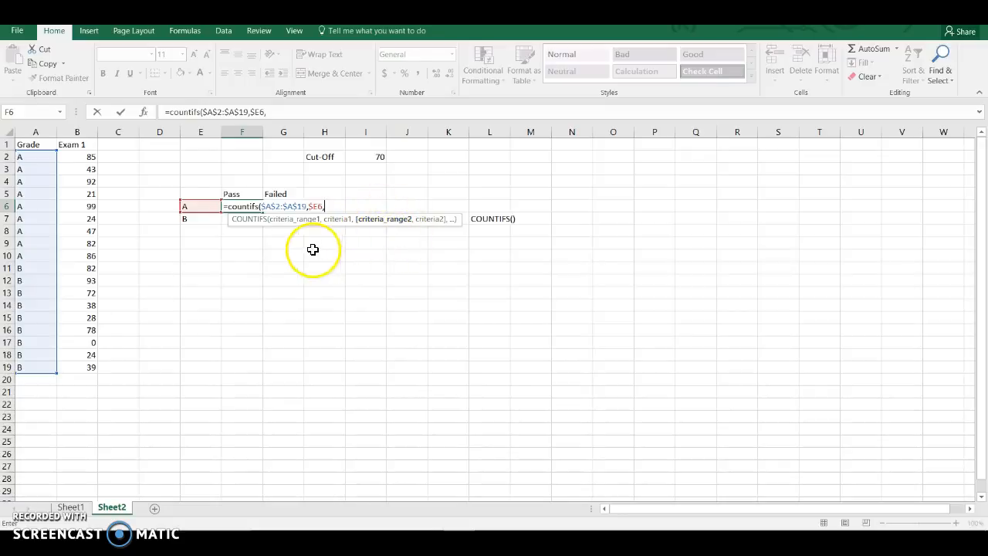
# Add the Exam 1 scores as the second criteria range of the F6 formula, locked as $B$2:$B$19.
pyautogui.moveTo(77, 158); pyautogui.dragTo(83, 371)
pyautogui.click(325, 206)
pyautogui.moveTo(324, 206); pyautogui.dragTo(353, 206)
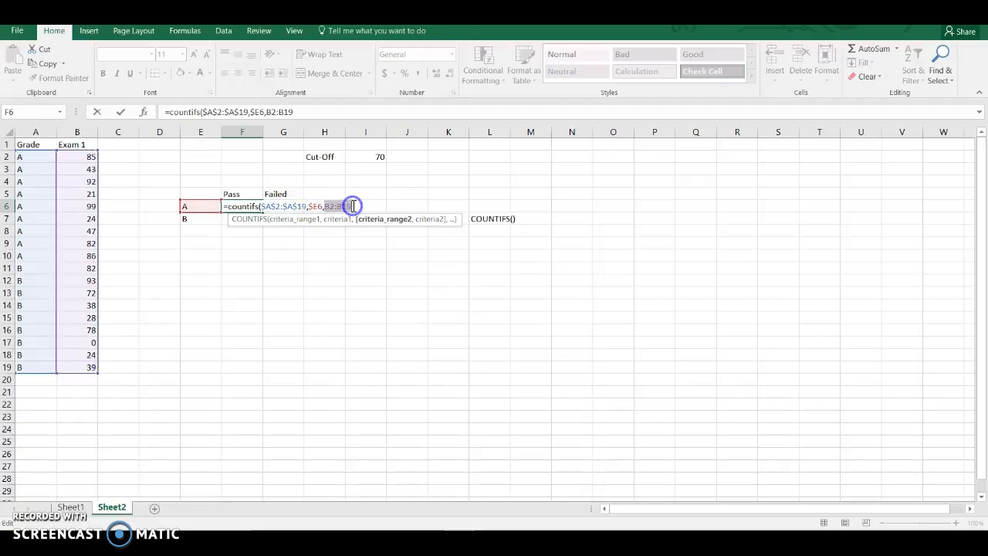
pyautogui.press('F4')
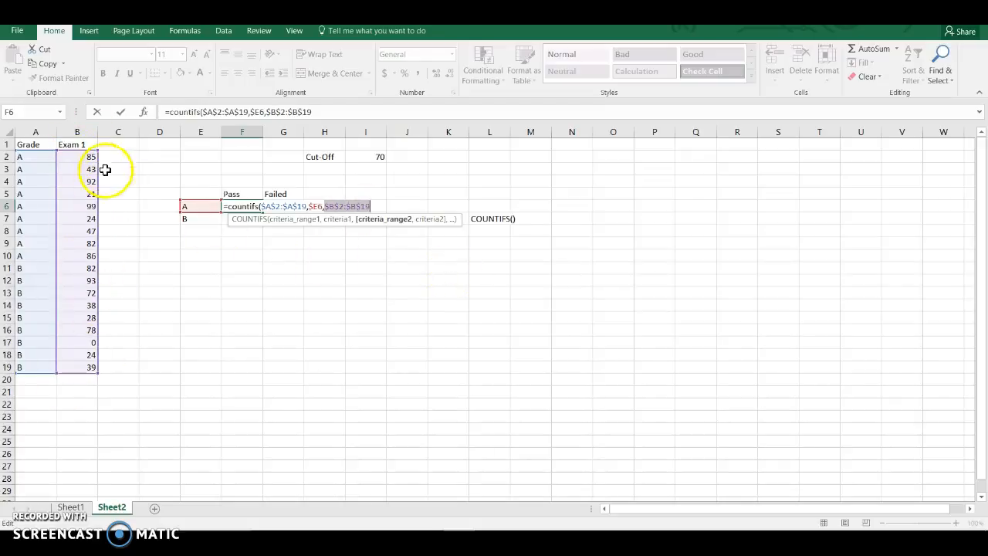
pyautogui.click(378, 206)
pyautogui.write(',')
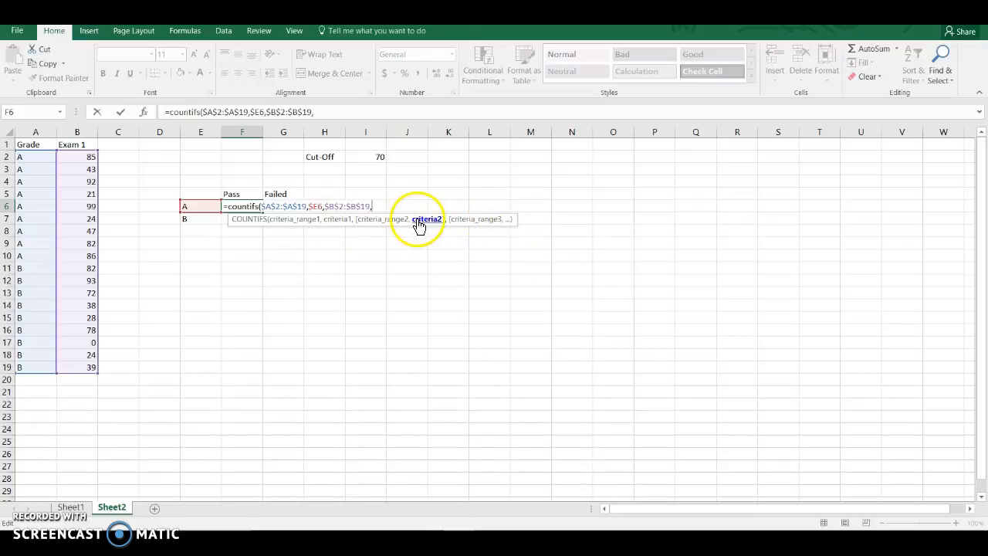
# Complete the F6 formula with the second criterion ">="&I2 and enter it.
pyautogui.click(374, 160)
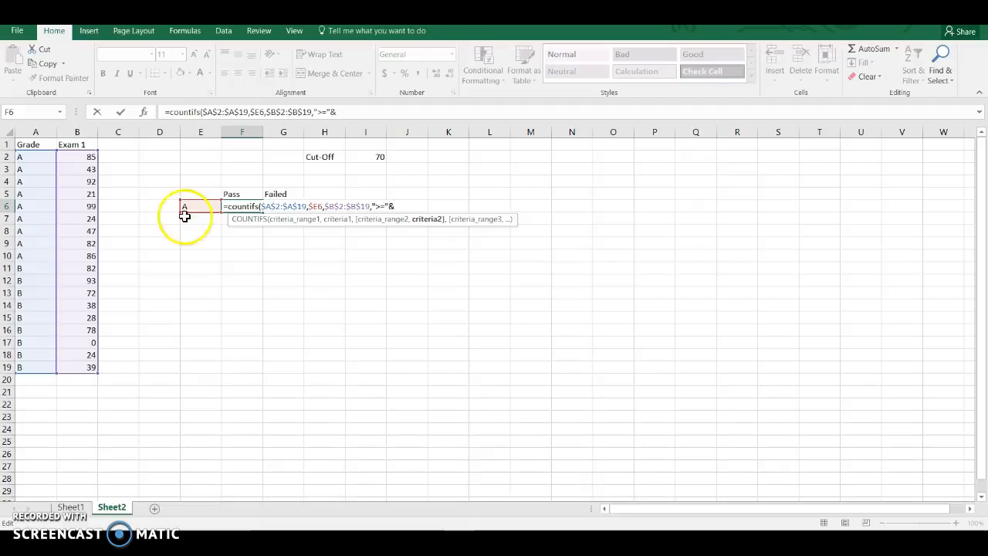
pyautogui.click(373, 158)
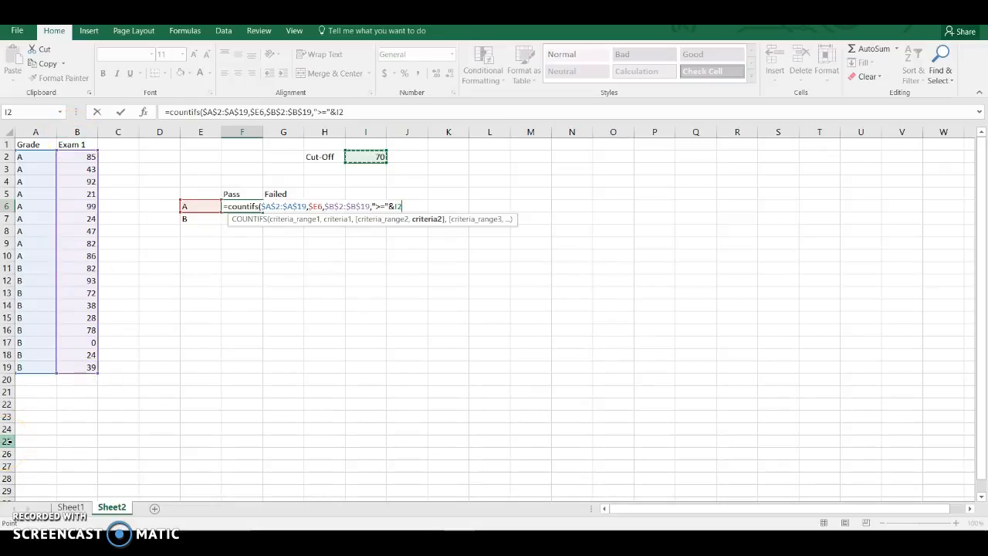
pyautogui.click(249, 208)
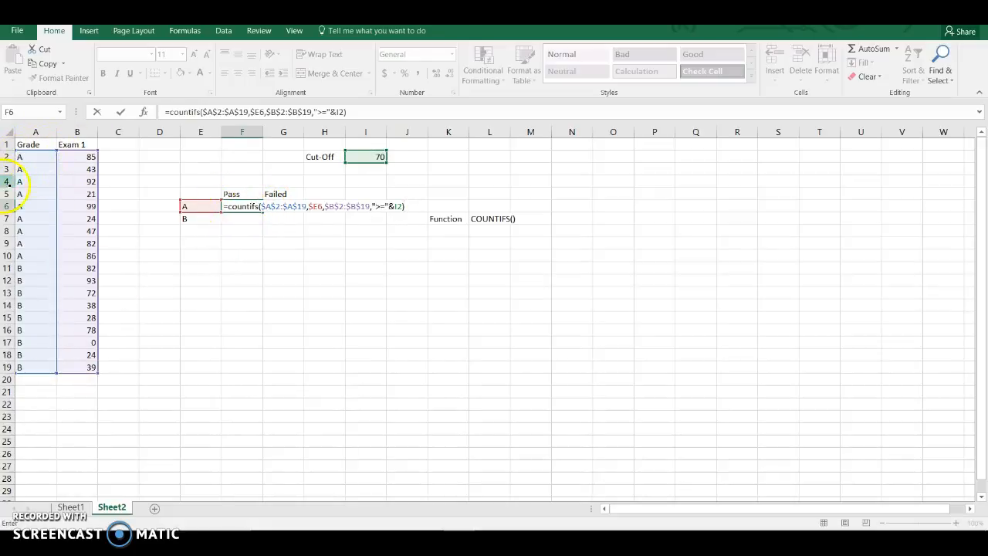
pyautogui.click(261, 207)
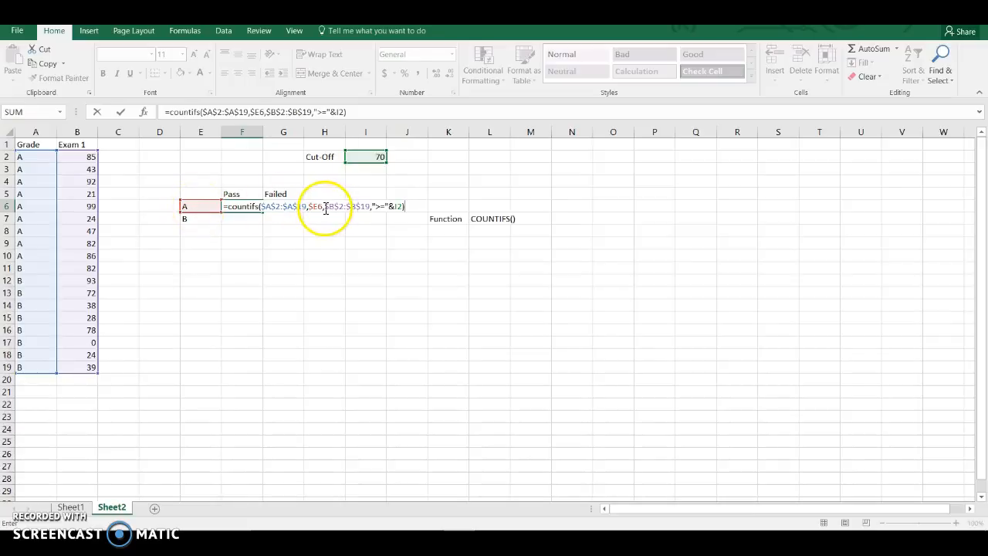
pyautogui.click(375, 207)
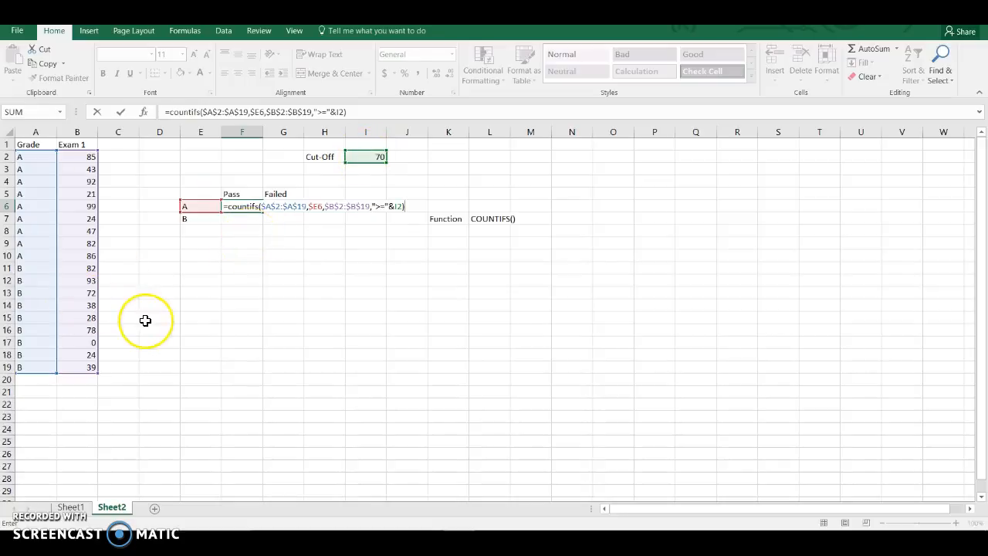
pyautogui.press('Return')
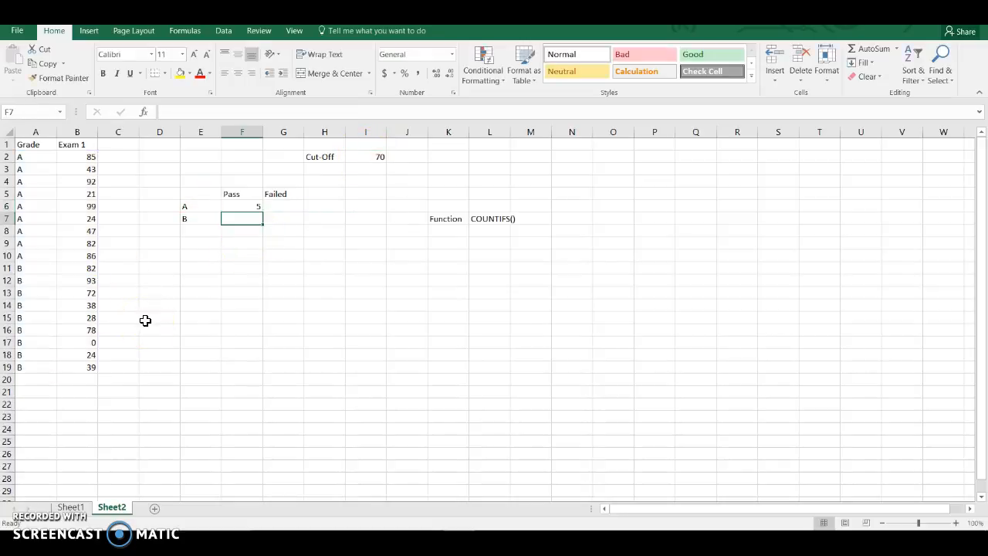
# Lock the cut-off reference in the F6 formula as $I$2.
pyautogui.click(236, 208)
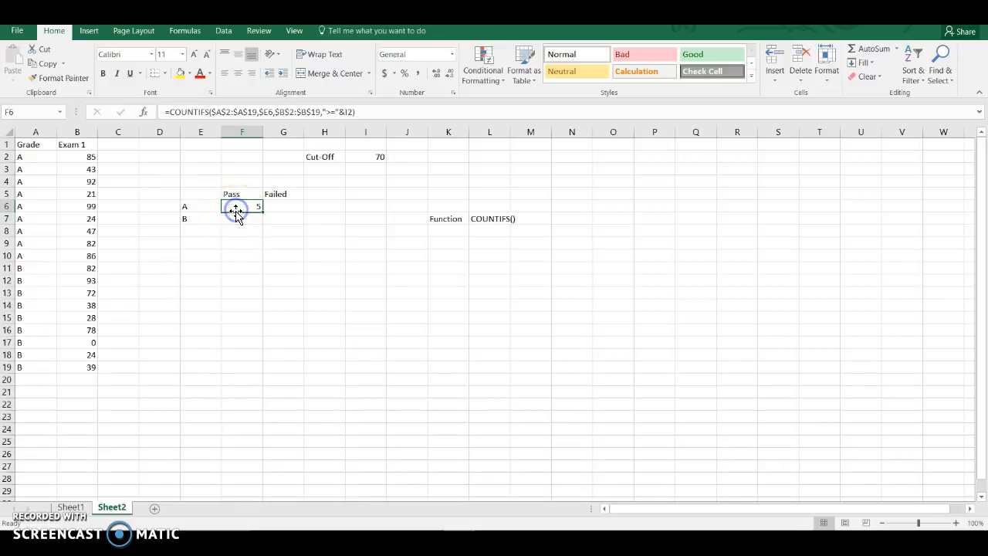
pyautogui.doubleClick(235, 208)
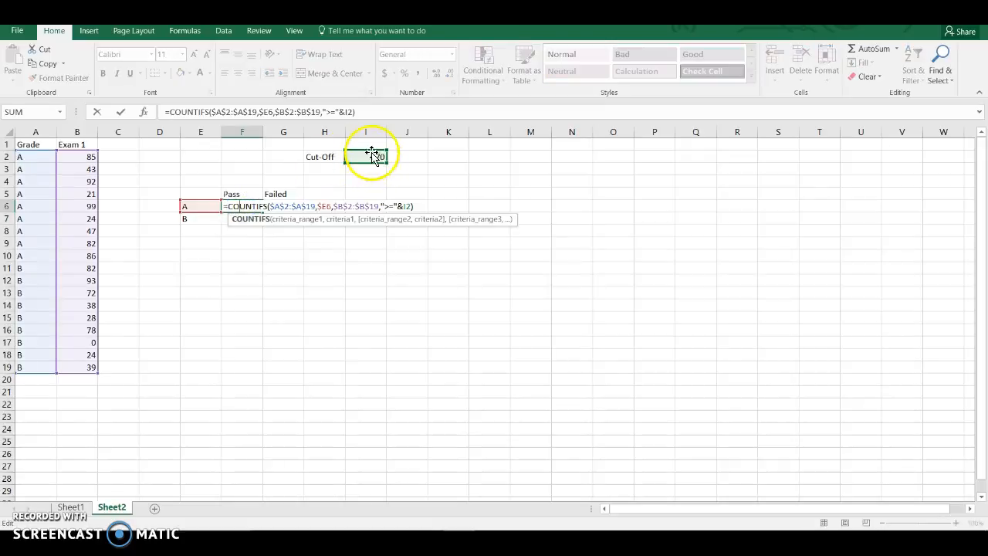
pyautogui.click(405, 206)
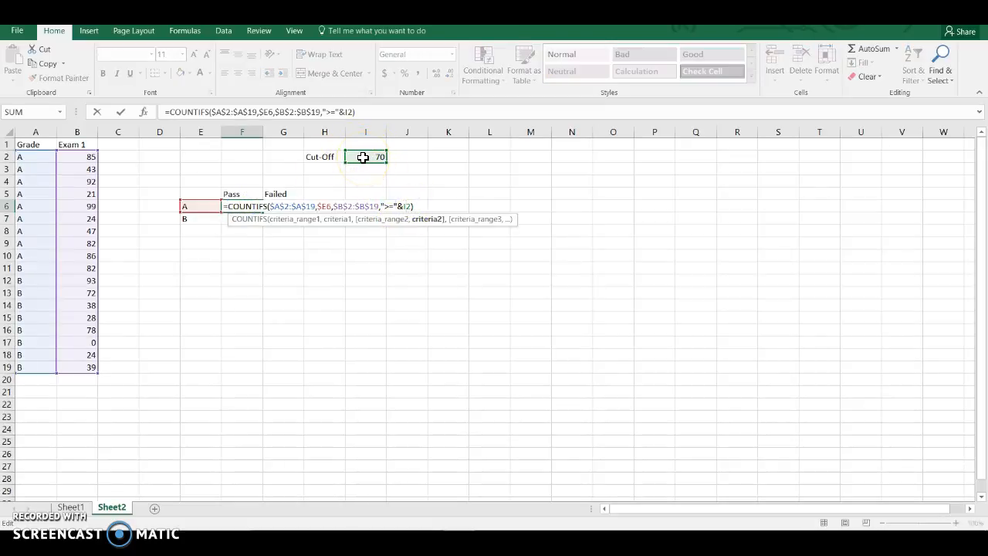
pyautogui.click(440, 193)
pyautogui.doubleClick(407, 206)
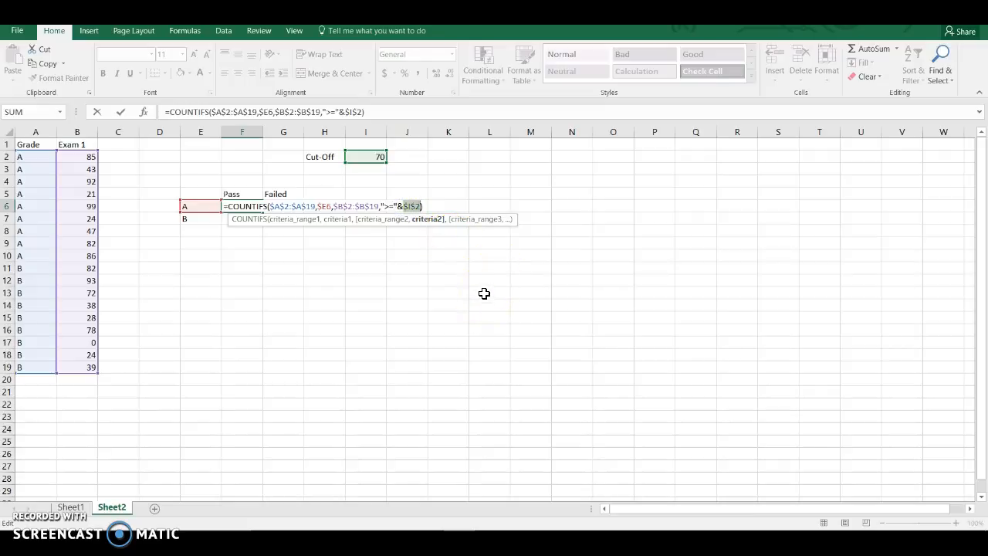
pyautogui.press('Return')
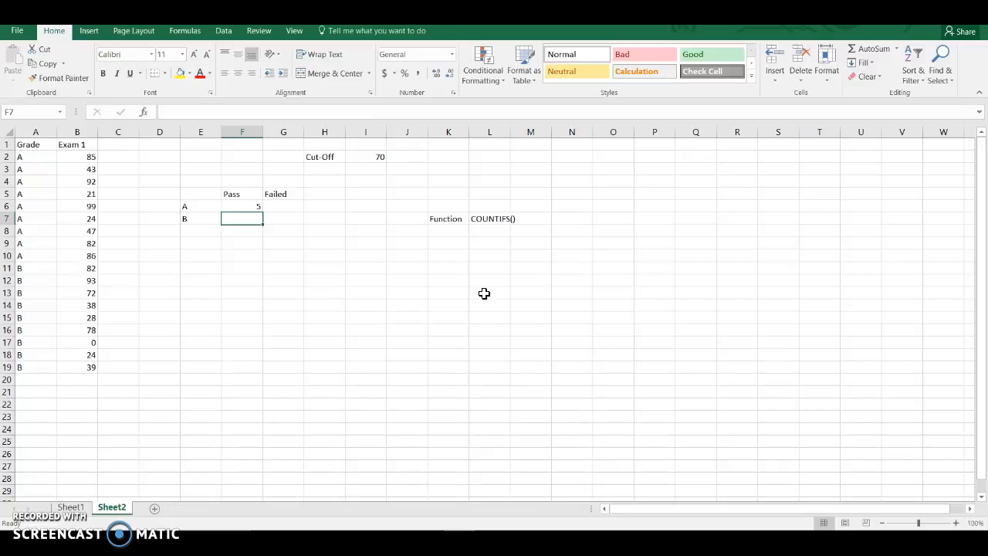
# Fill the COUNTIFS formula from F6 down to the grade B pass cell F7.
pyautogui.click(251, 207)
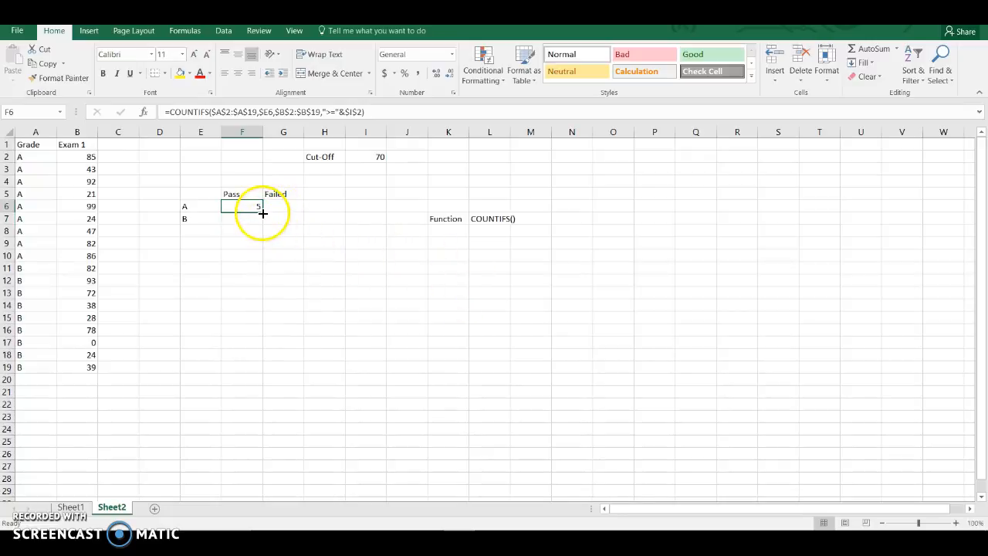
pyautogui.moveTo(265, 213)
pyautogui.mouseDown()
pyautogui.moveTo(261, 203)
pyautogui.moveTo(269, 216)
pyautogui.mouseUp()
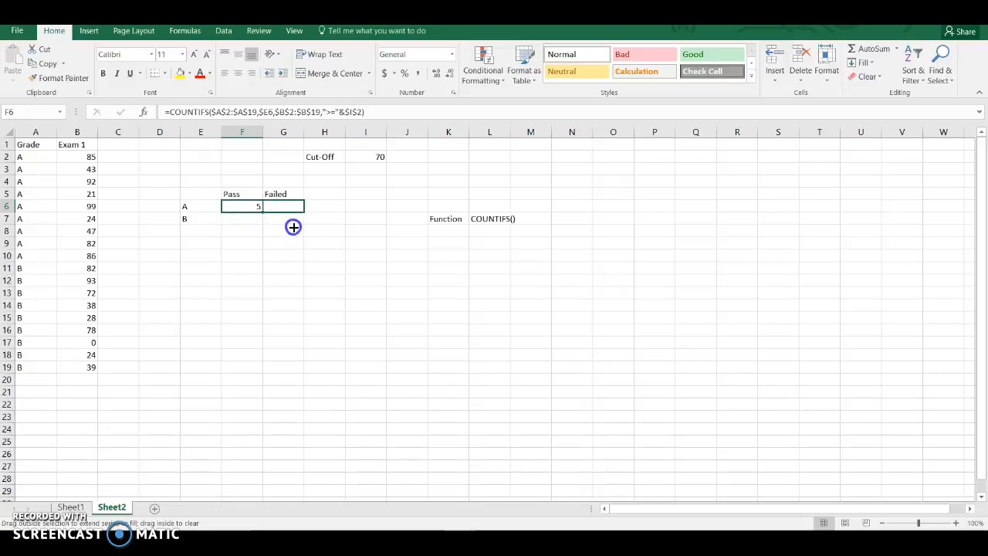
pyautogui.moveTo(312, 258); pyautogui.dragTo(271, 222)
# Check the references in the F7 formula and compare its count with the grade B scores above the cut-off.
pyautogui.click(242, 221)
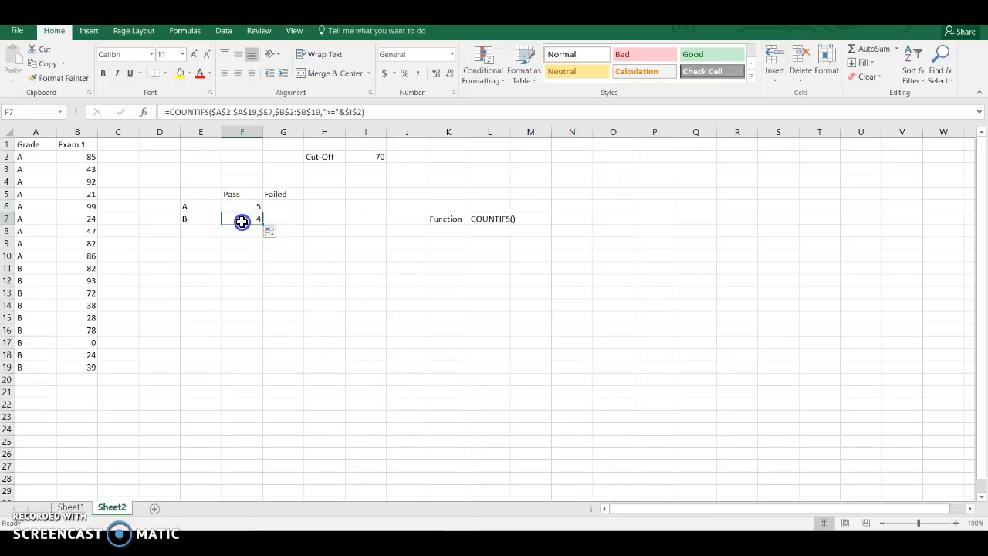
pyautogui.doubleClick(243, 220)
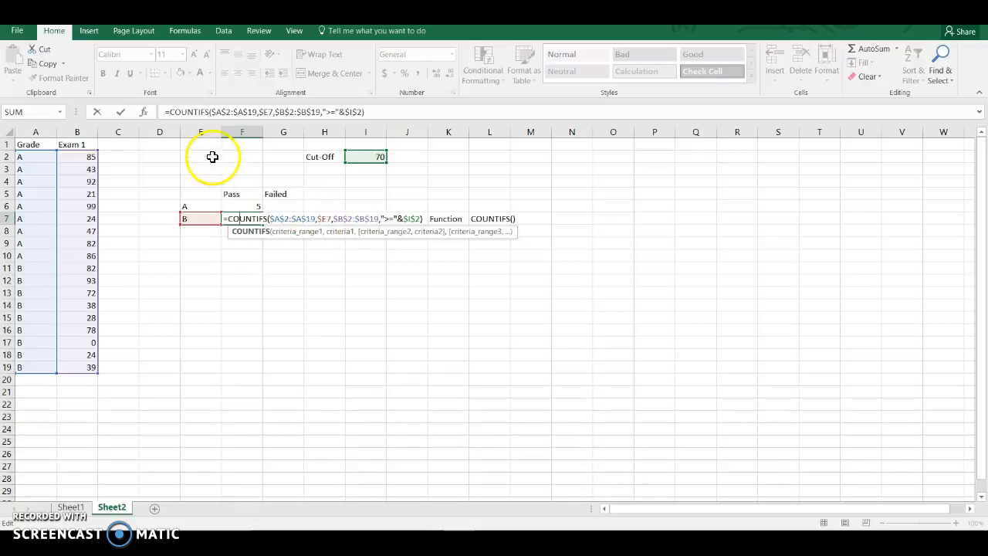
pyautogui.click(196, 222)
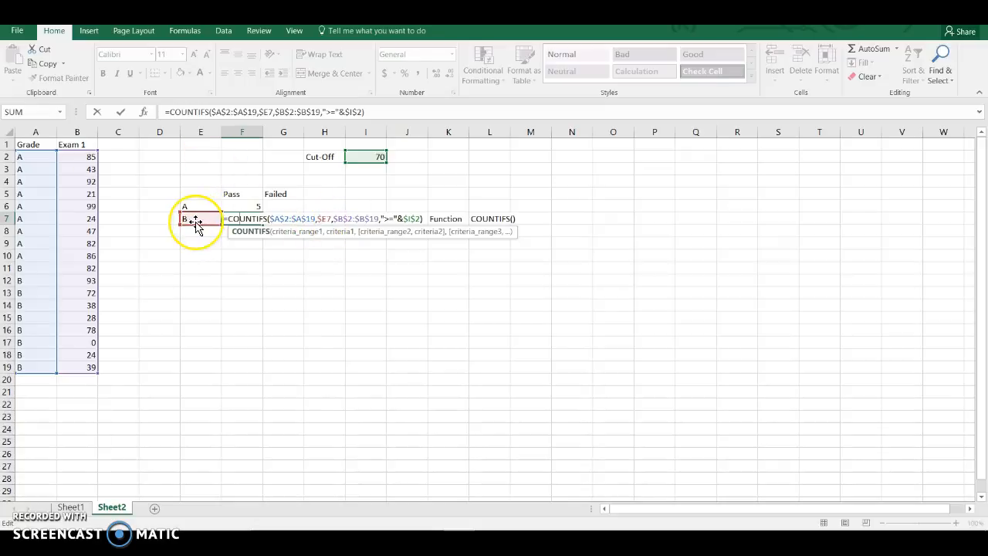
pyautogui.click(304, 223)
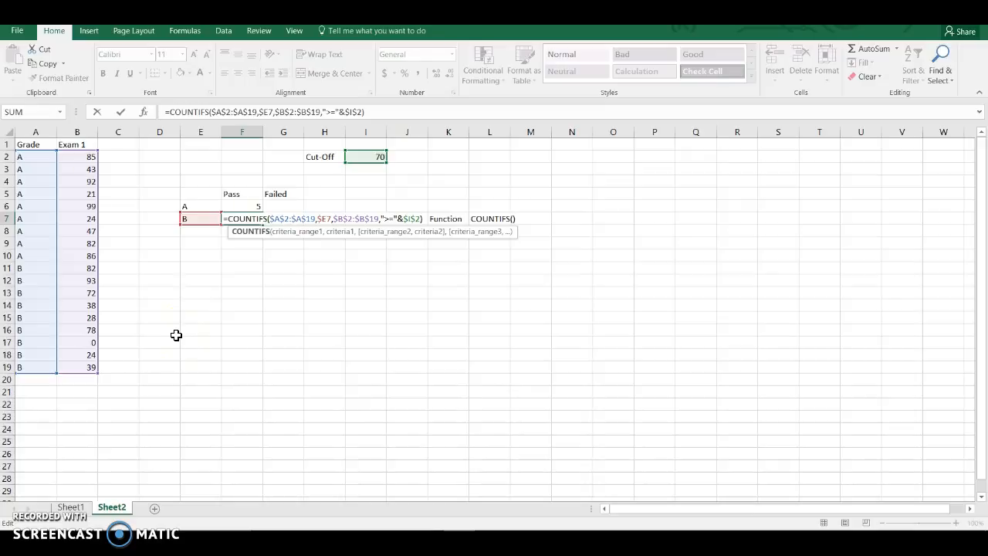
pyautogui.press('Return')
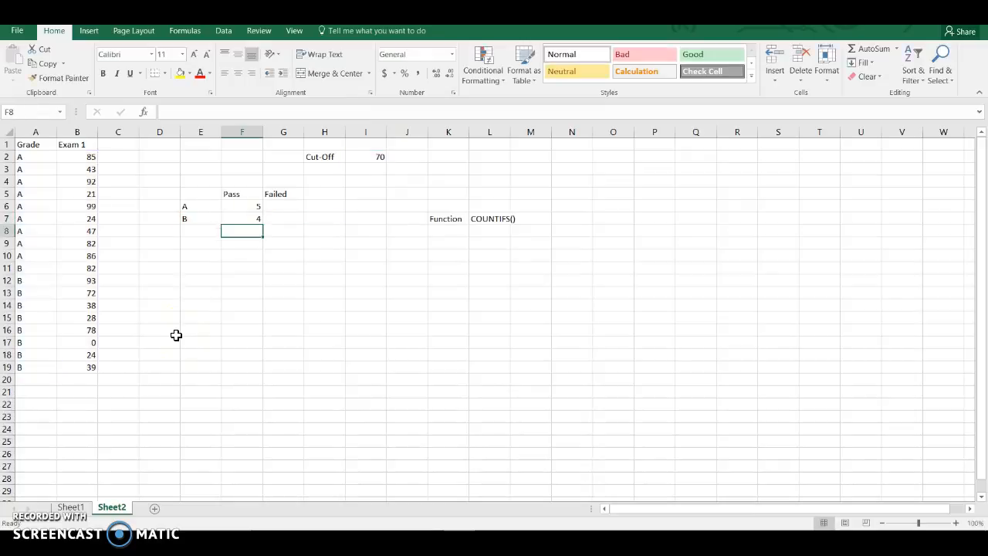
pyautogui.click(90, 269)
pyautogui.click(90, 282)
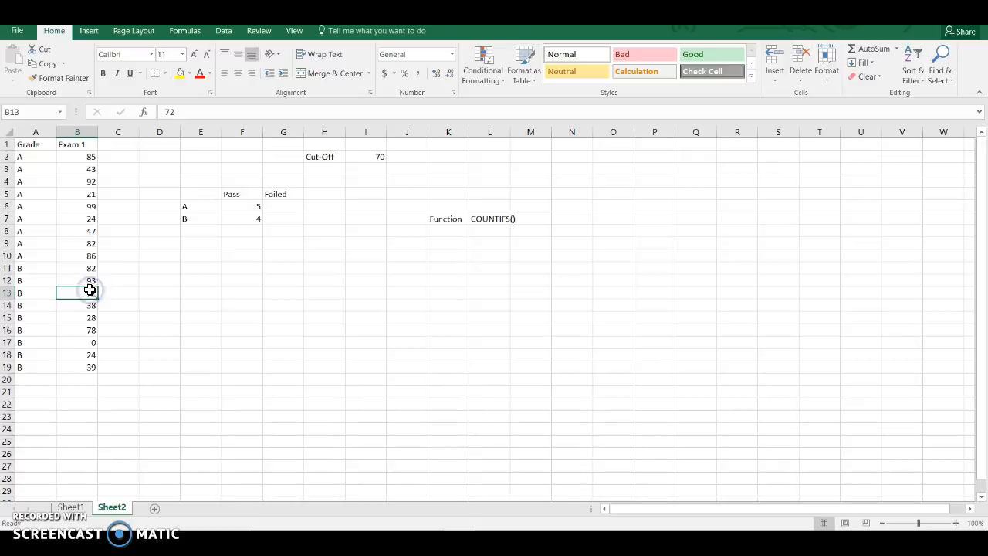
pyautogui.click(91, 330)
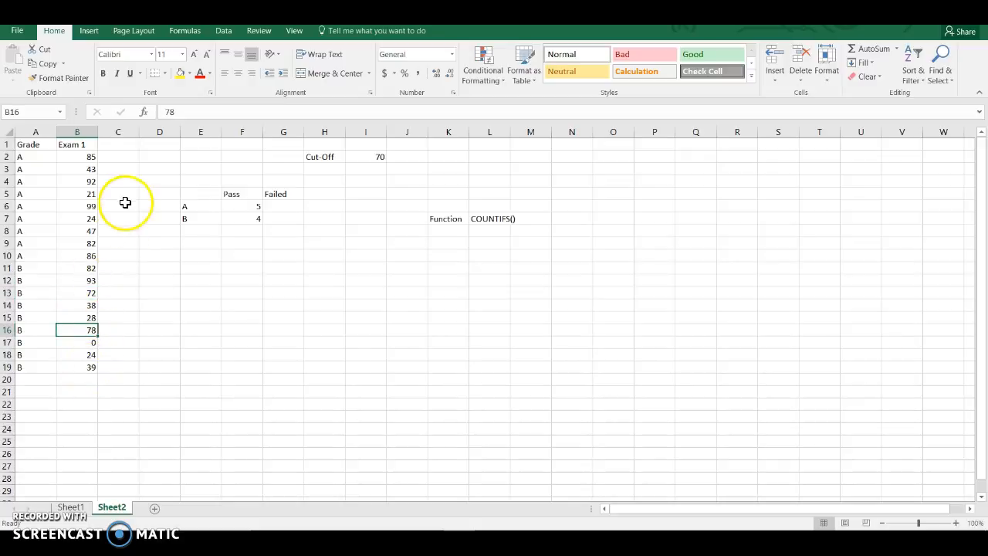
# Fill the F6 formula across and down to the Failed column, covering F6:G7.
pyautogui.click(245, 204)
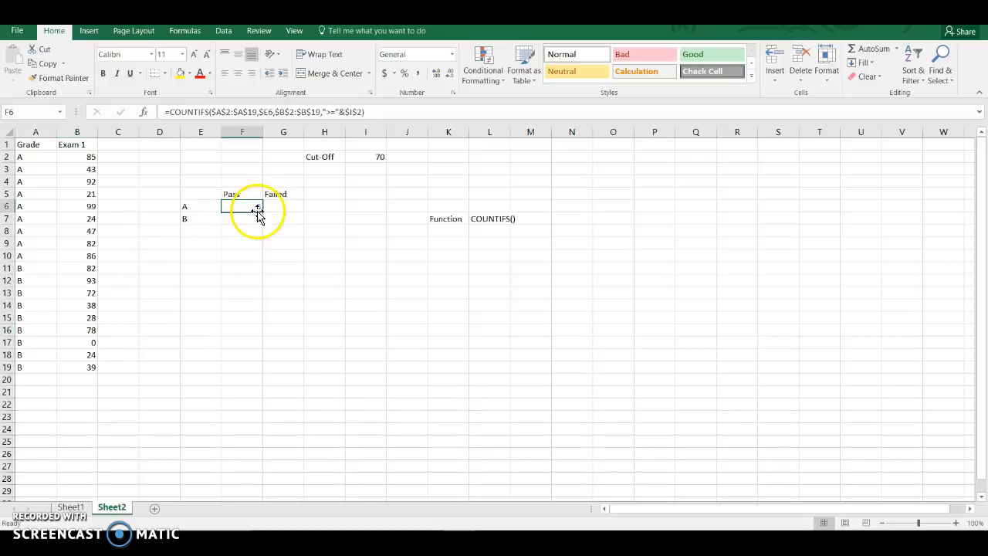
pyautogui.moveTo(263, 208); pyautogui.dragTo(303, 227)
pyautogui.hotkey('ctrl', 'z')
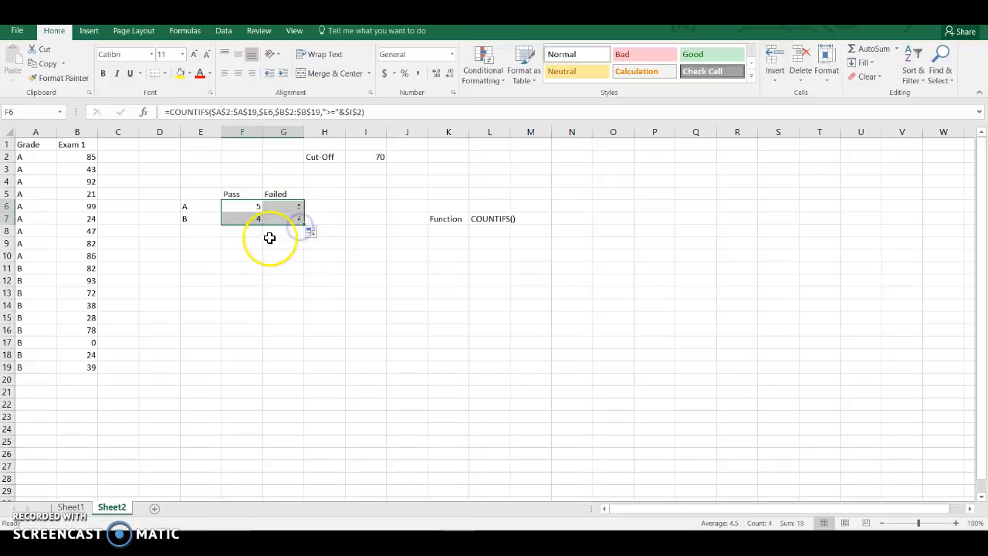
# Change the comparison operator in the G6 formula to "<" so it counts grade A students below the cut-off.
pyautogui.click(278, 213)
pyautogui.click(284, 211)
pyautogui.doubleClick(285, 210)
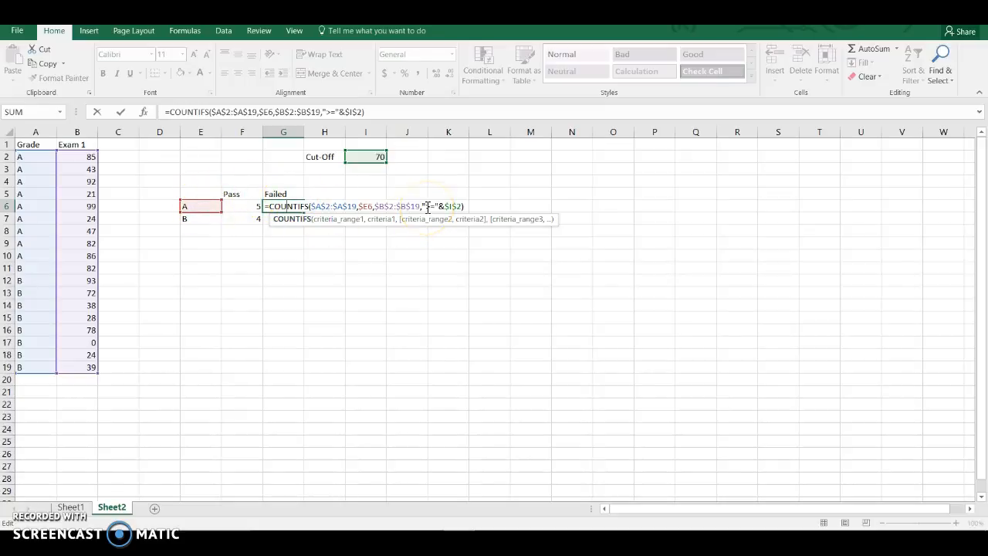
pyautogui.moveTo(435, 206); pyautogui.dragTo(435, 206)
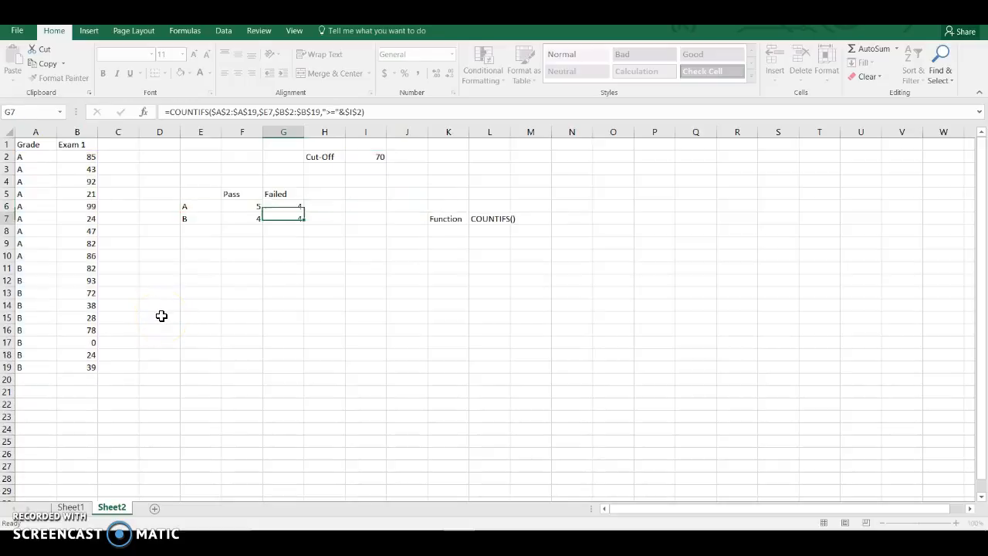
pyautogui.press('Return')
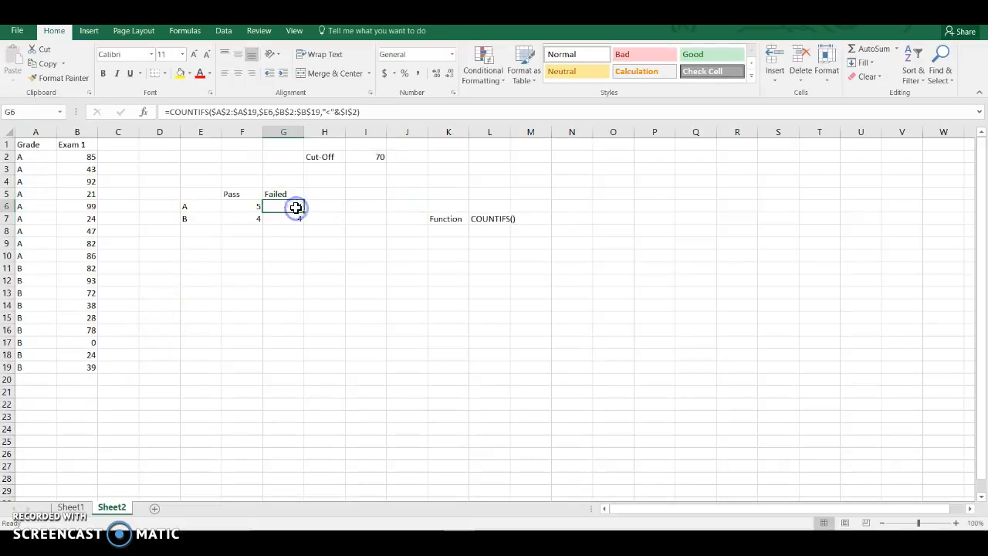
# Review the G6 formula and compare its count with the grade A scores below the cut-off.
pyautogui.doubleClick(294, 205)
pyautogui.press('Escape')
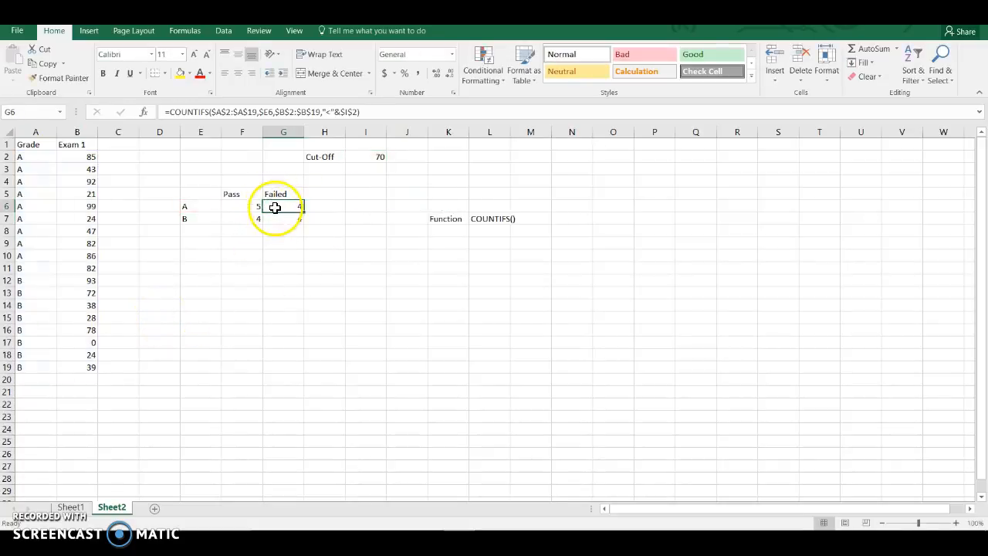
pyautogui.click(189, 207)
pyautogui.click(293, 217)
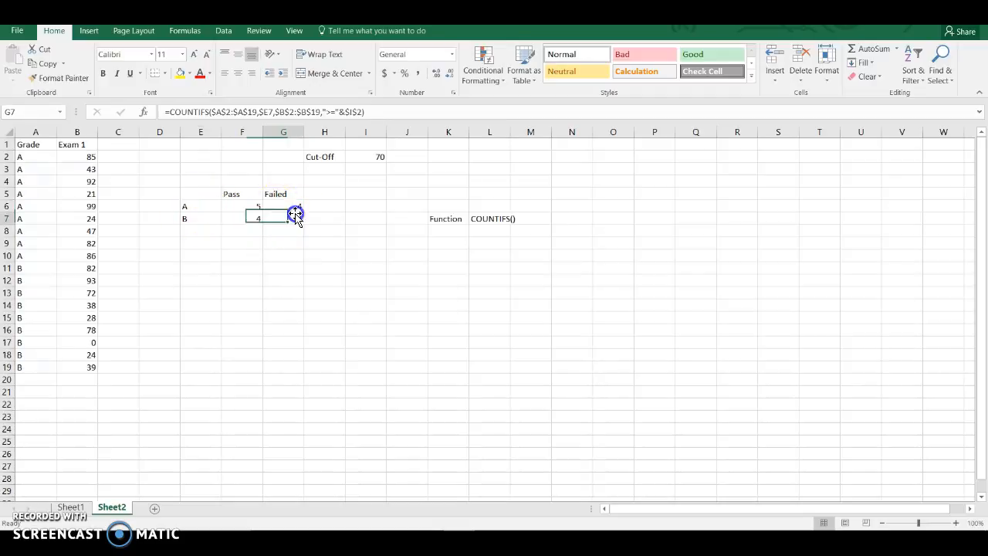
pyautogui.click(89, 169)
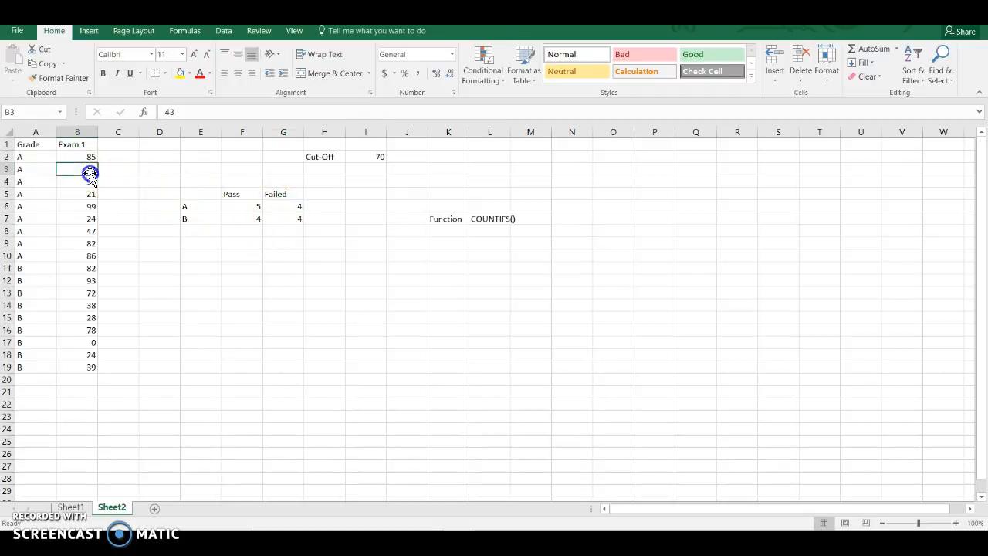
pyautogui.moveTo(53, 168); pyautogui.dragTo(88, 169)
pyautogui.moveTo(20, 196); pyautogui.dragTo(73, 235)
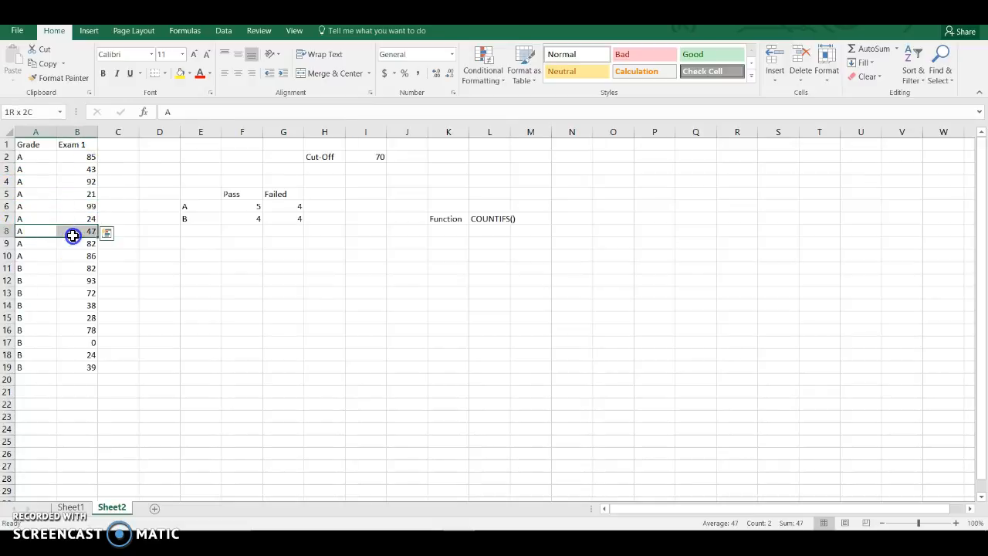
pyautogui.click(296, 215)
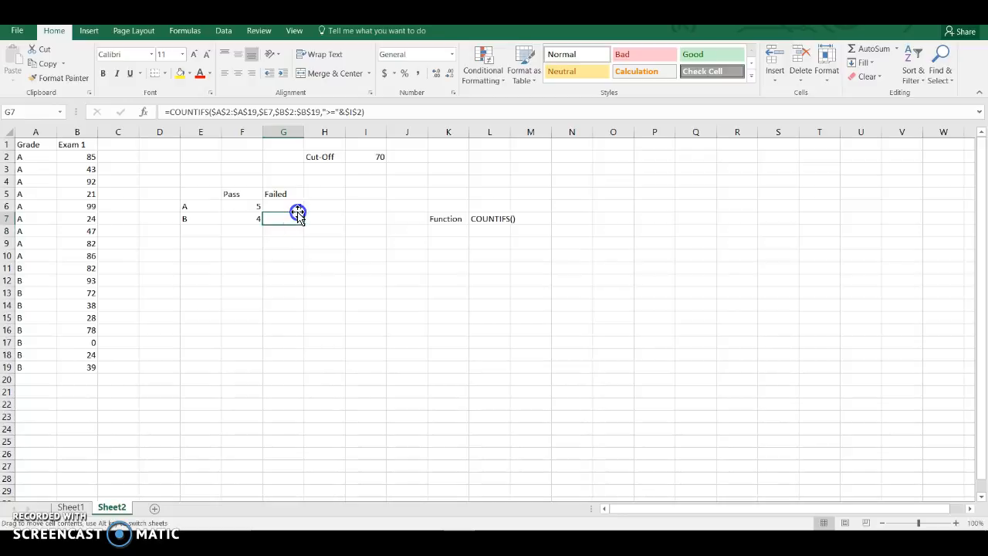
pyautogui.click(297, 206)
# Change the comparison operator in the G7 formula to "<" so it counts grade B students below the cut-off.
pyautogui.click(296, 219)
pyautogui.doubleClick(296, 218)
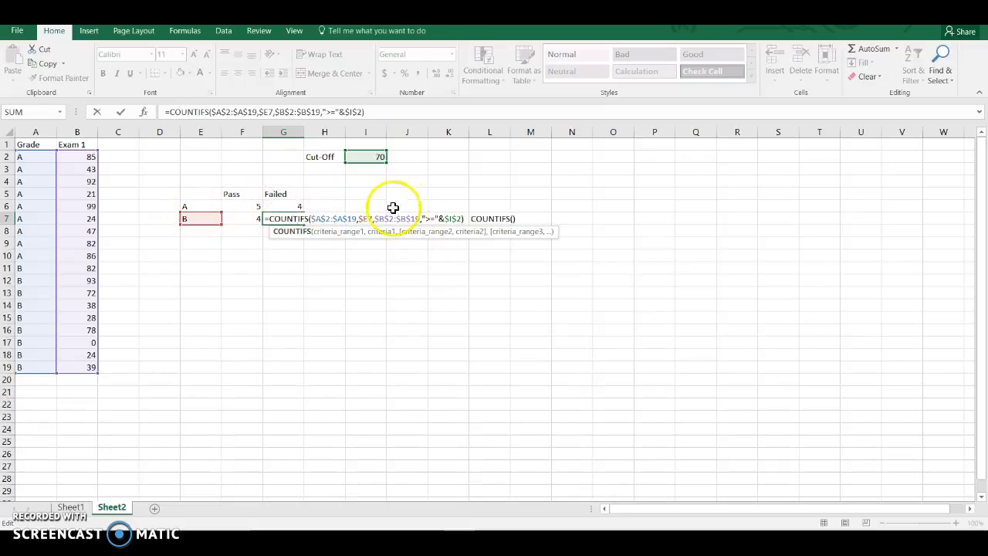
pyautogui.doubleClick(429, 218)
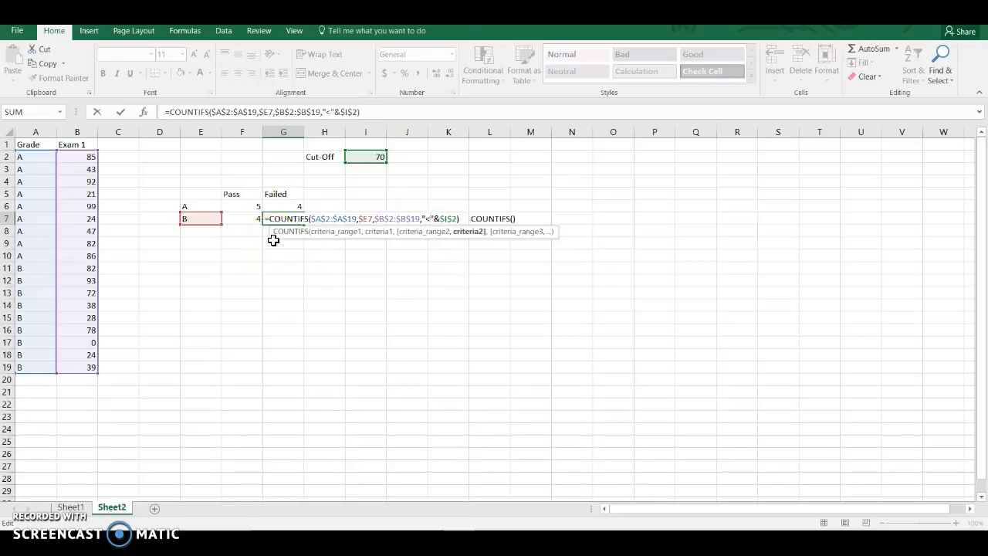
pyautogui.write('<')
pyautogui.press('Return')
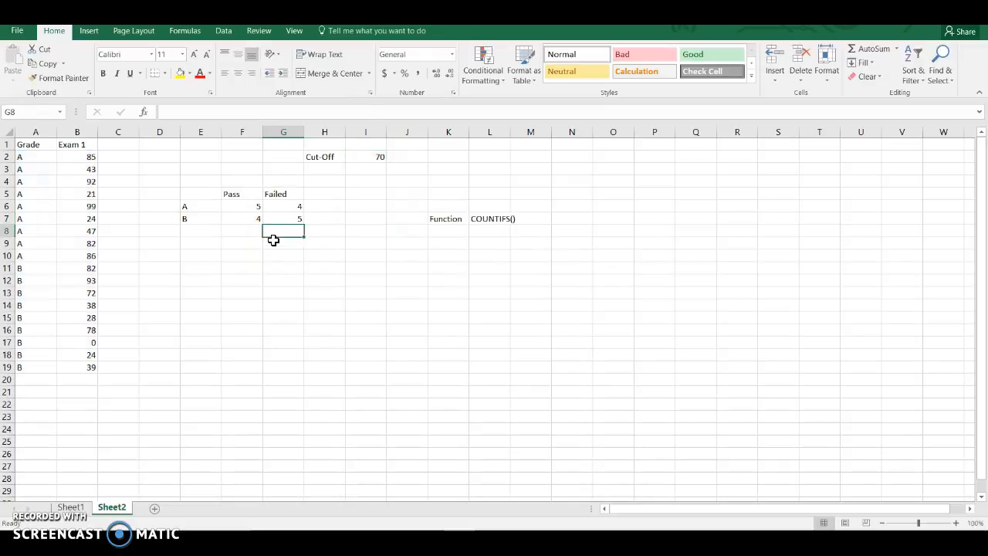
# Compare the G7 count with the grade B scores below the cut-off and review the counts in F6:G7.
pyautogui.click(283, 209)
pyautogui.click(282, 220)
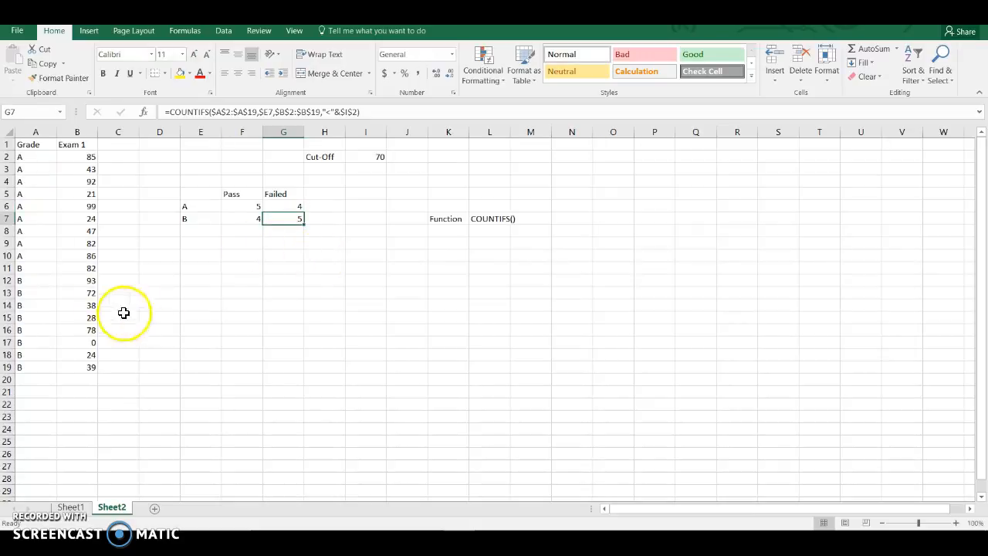
pyautogui.click(27, 281)
pyautogui.click(38, 306)
pyautogui.moveTo(40, 320); pyautogui.dragTo(86, 306)
pyautogui.press('Escape')
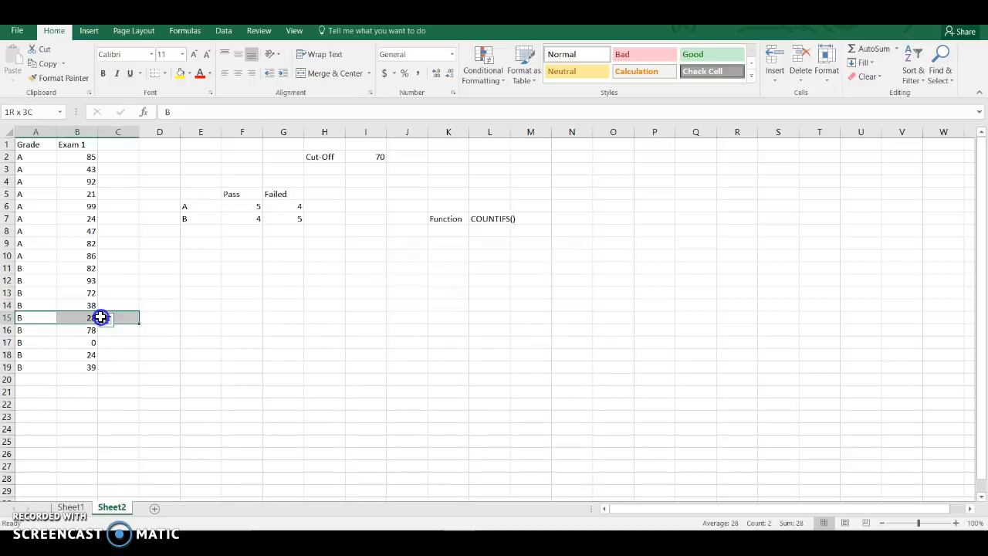
pyautogui.moveTo(53, 347); pyautogui.dragTo(63, 369)
pyautogui.click(258, 308)
pyautogui.moveTo(243, 207); pyautogui.dragTo(281, 217)
pyautogui.click(239, 245)
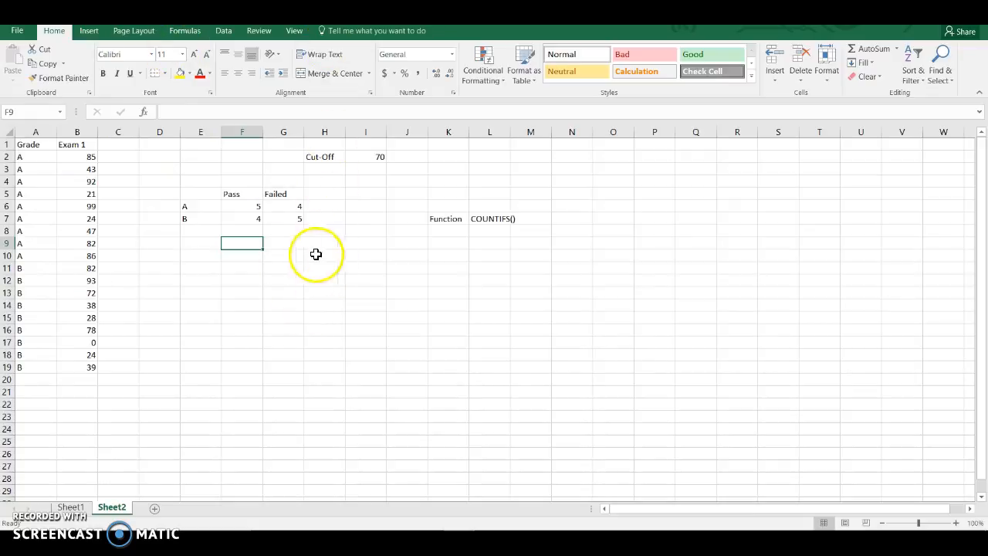
pyautogui.click(254, 206)
pyautogui.click(301, 210)
pyautogui.click(258, 220)
# Total the Pass counts in F8 with a SUM of F6:F7.
pyautogui.click(255, 231)
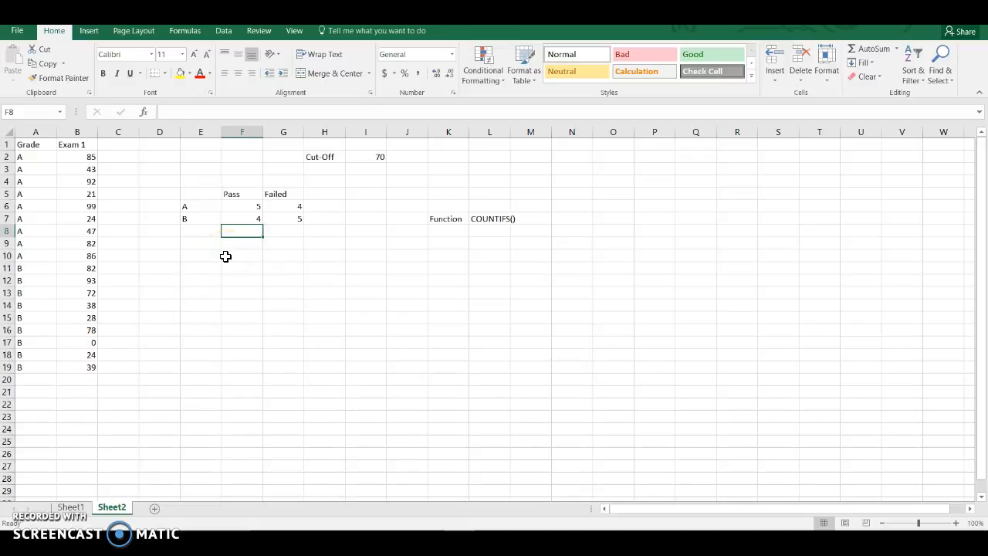
pyautogui.write('=sum')
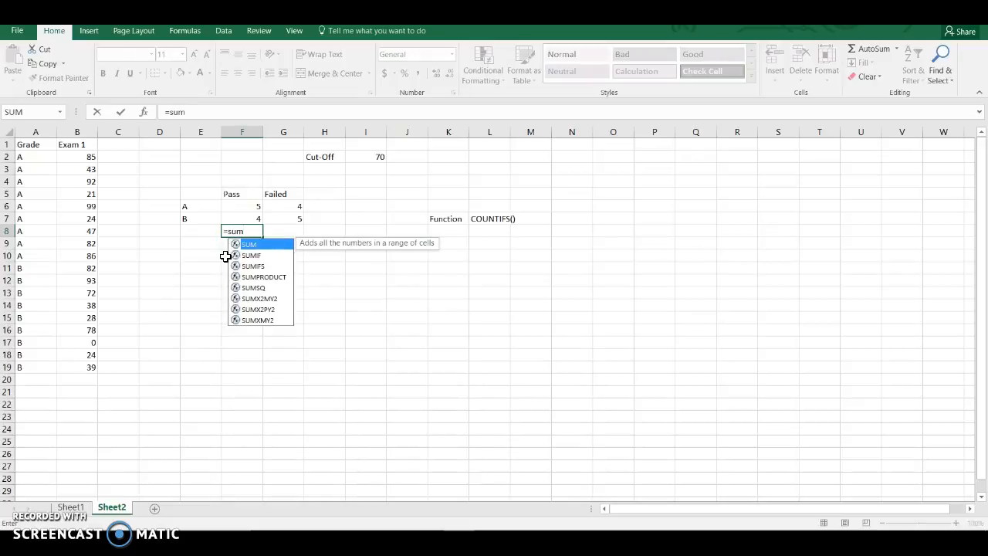
pyautogui.write('(')
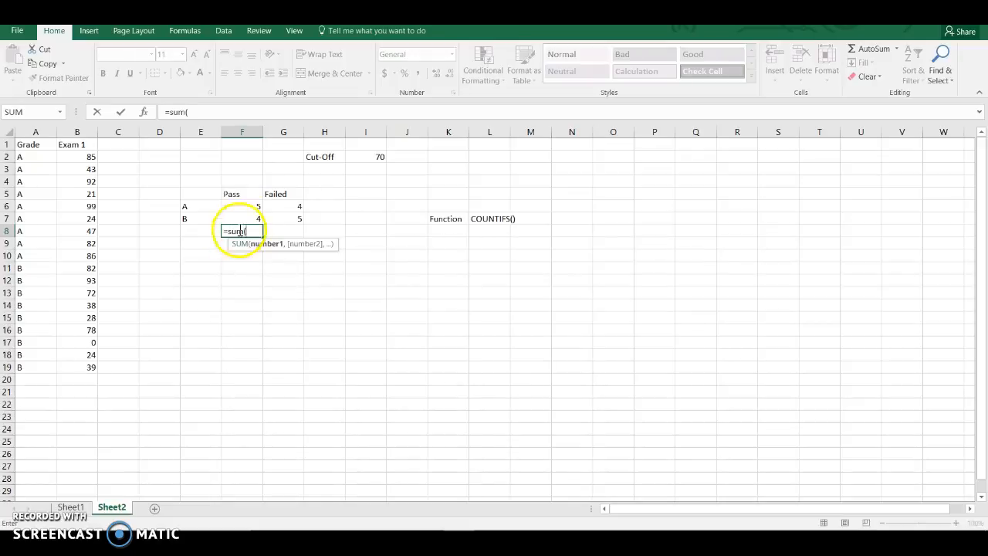
pyautogui.moveTo(249, 206); pyautogui.dragTo(247, 215)
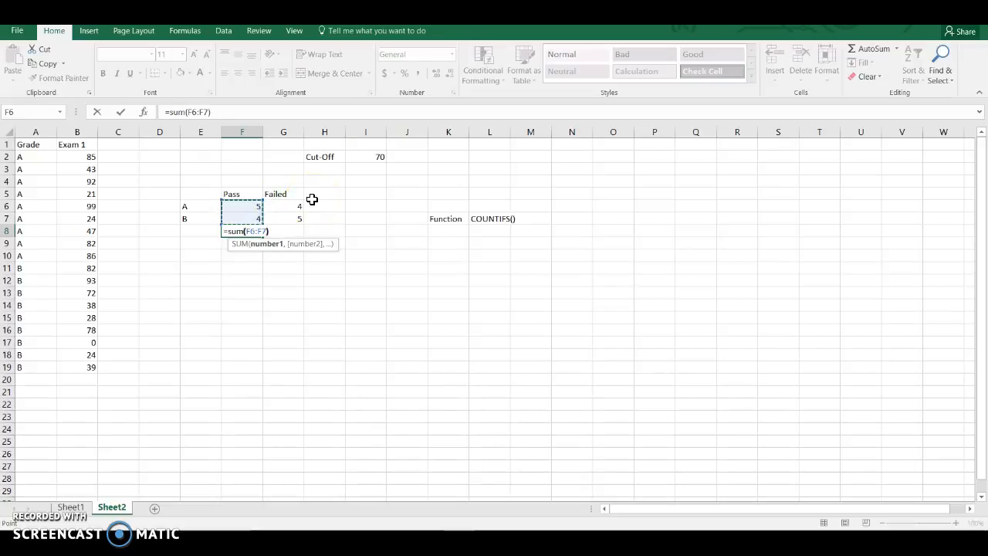
pyautogui.write(')')
pyautogui.press('Return')
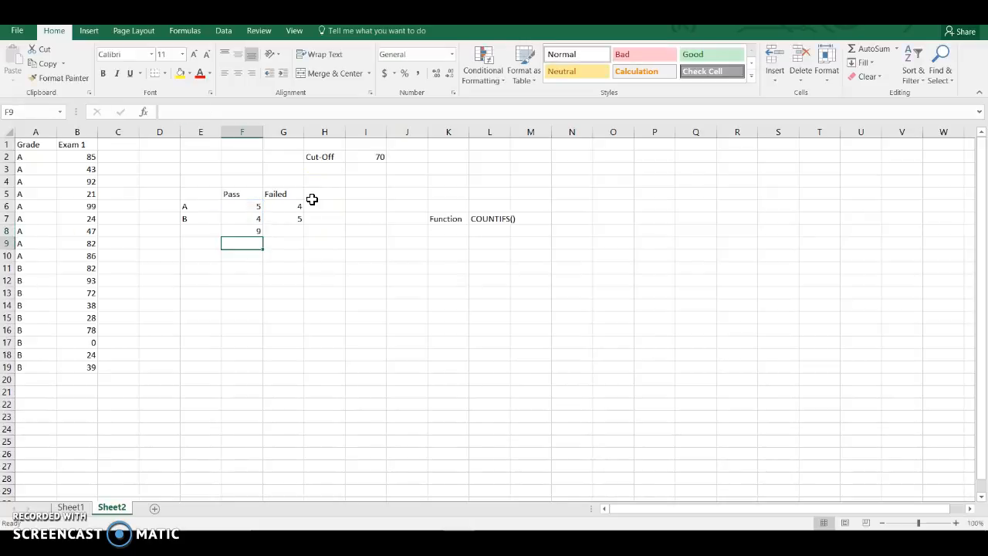
# Total the Failed counts in G8 with a SUM of G6:G7.
pyautogui.click(287, 230)
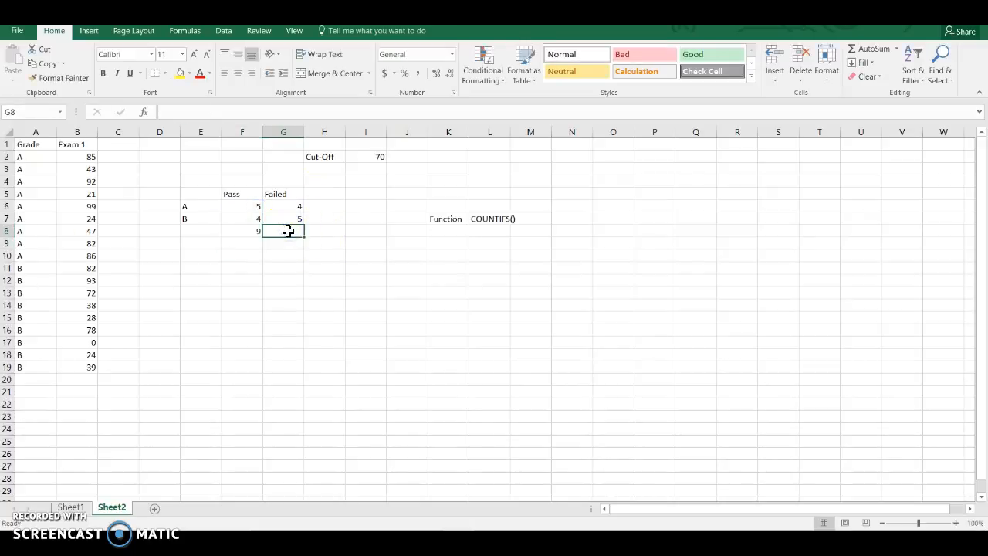
pyautogui.write('=sum(')
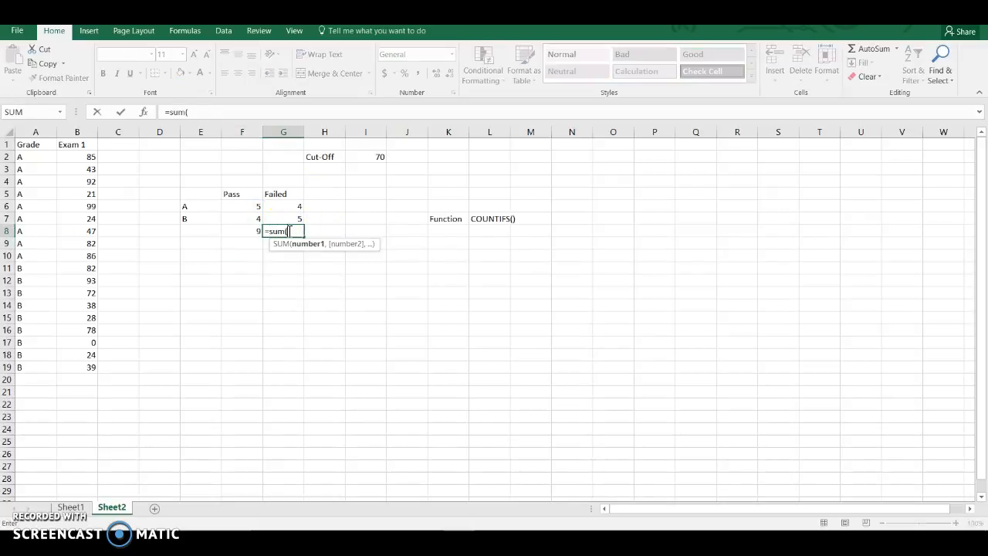
pyautogui.moveTo(296, 210); pyautogui.dragTo(294, 220)
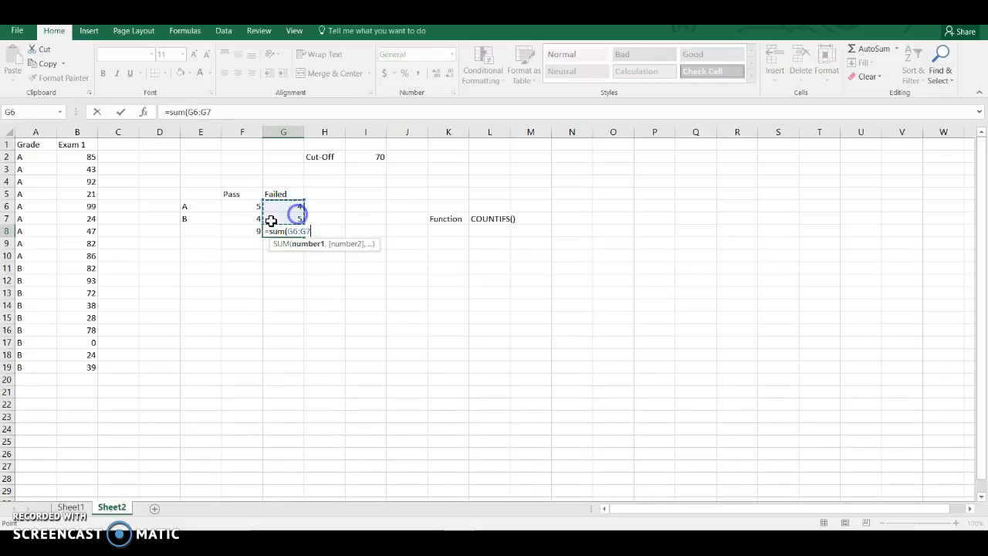
pyautogui.press('Return')
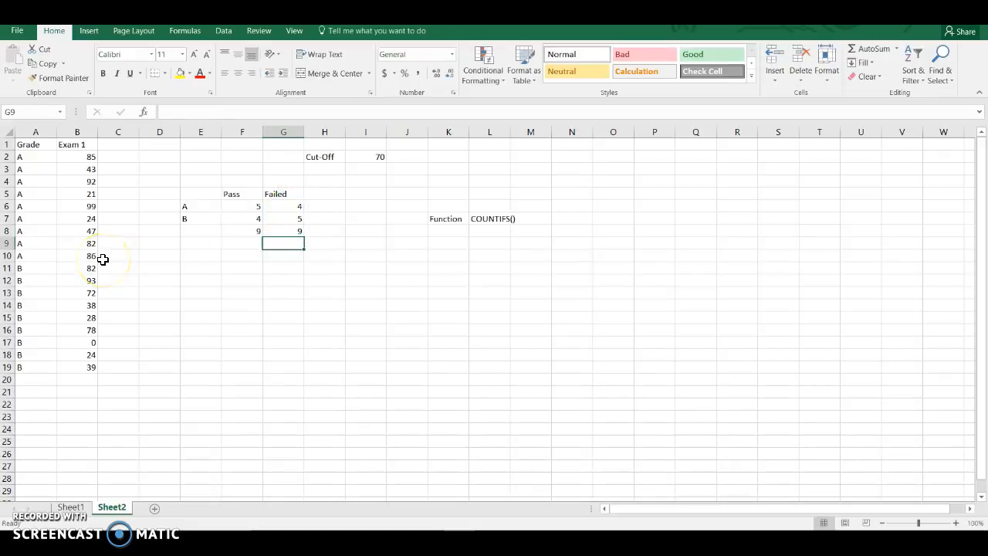
# Total the grade A and grade B rows in H6 and H7 with SUMs of F6:G6 and F7:G7.
pyautogui.click(316, 207)
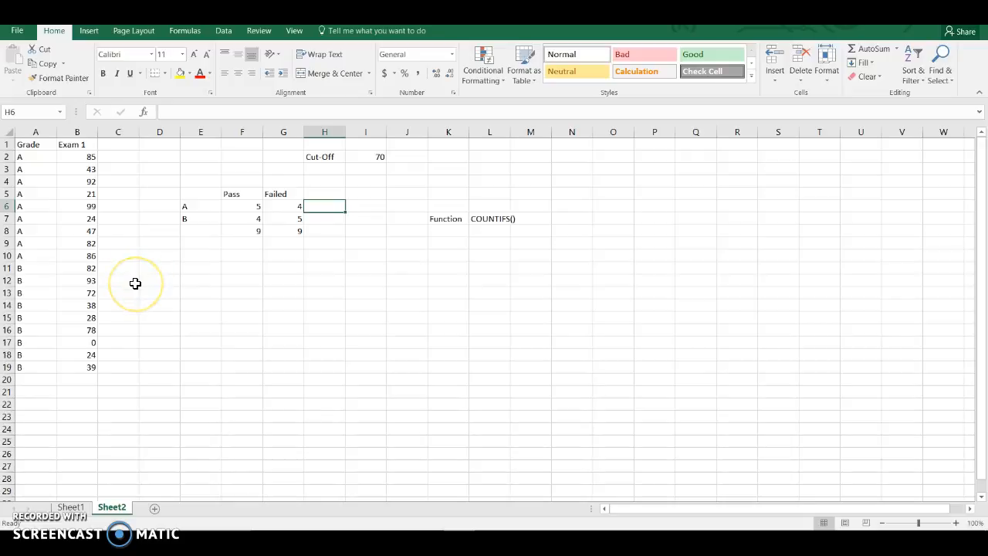
pyautogui.write('=sum(')
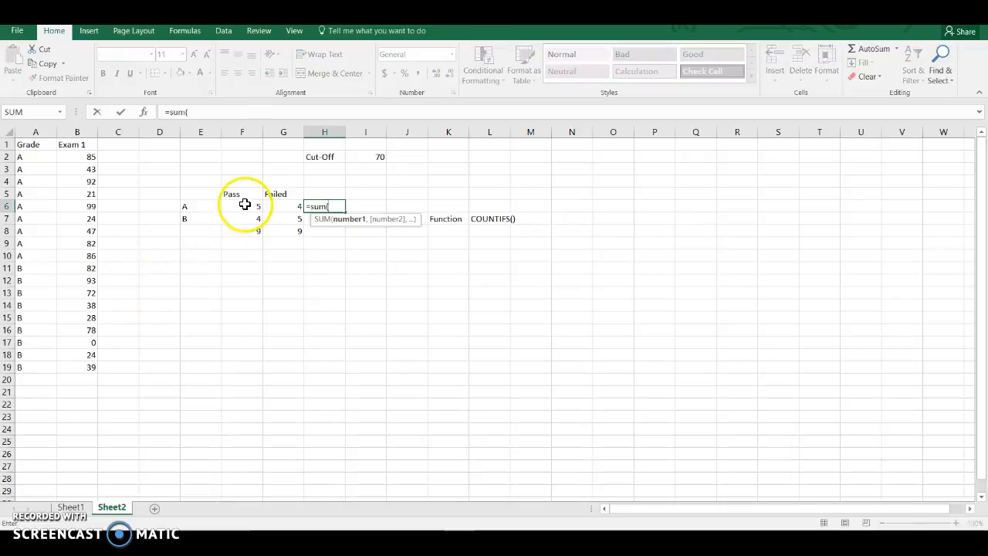
pyautogui.moveTo(242, 206); pyautogui.dragTo(283, 205)
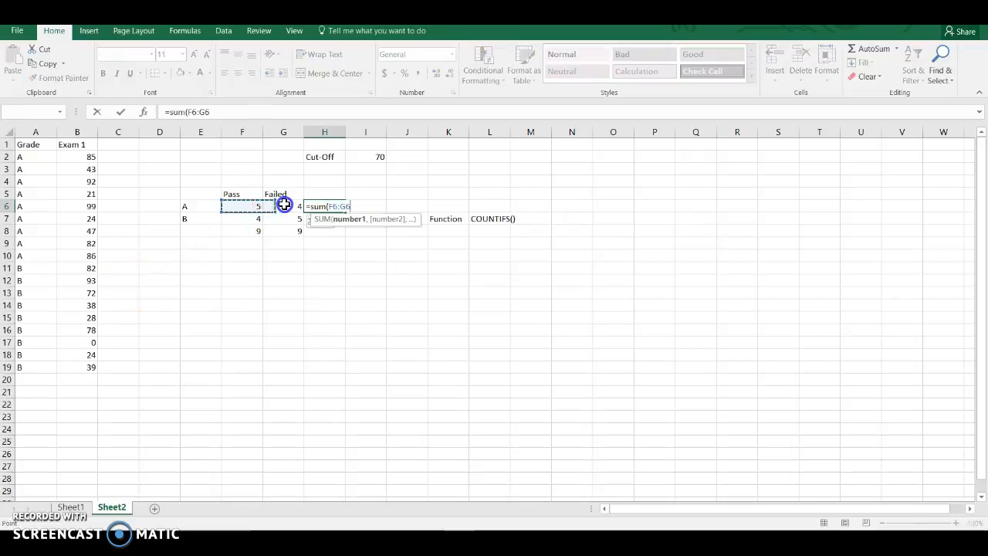
pyautogui.press('Return')
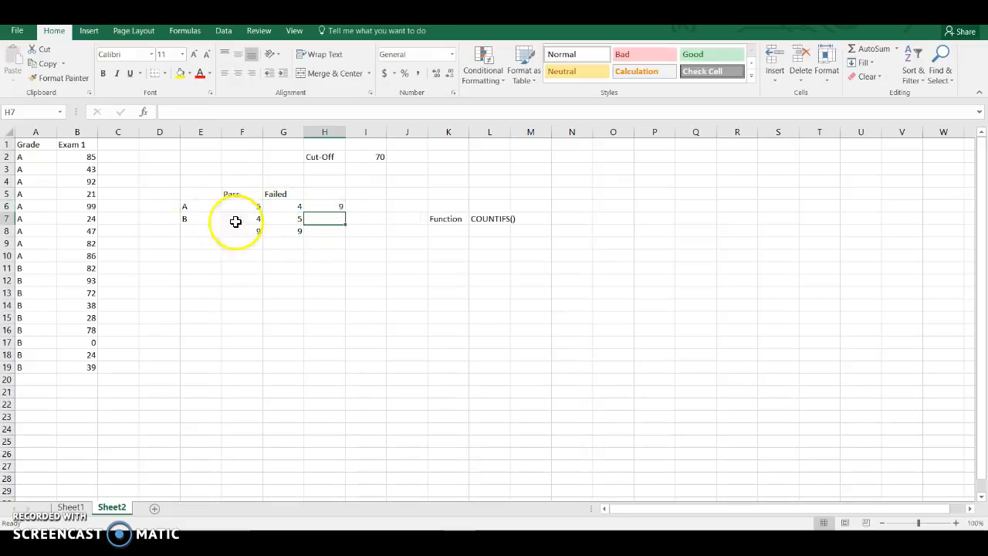
pyautogui.write('=sum(')
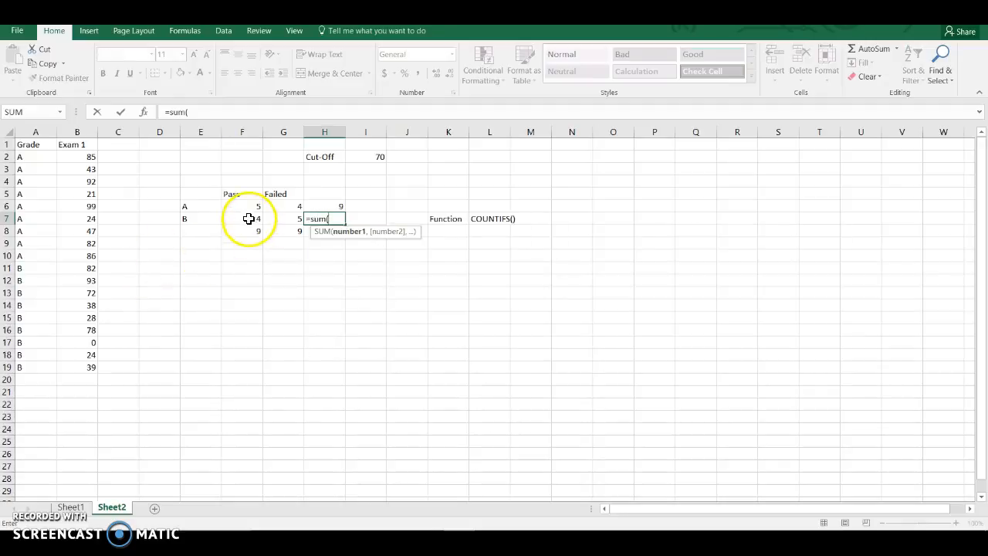
pyautogui.moveTo(244, 220); pyautogui.dragTo(288, 223)
pyautogui.write(')')
pyautogui.press('Return')
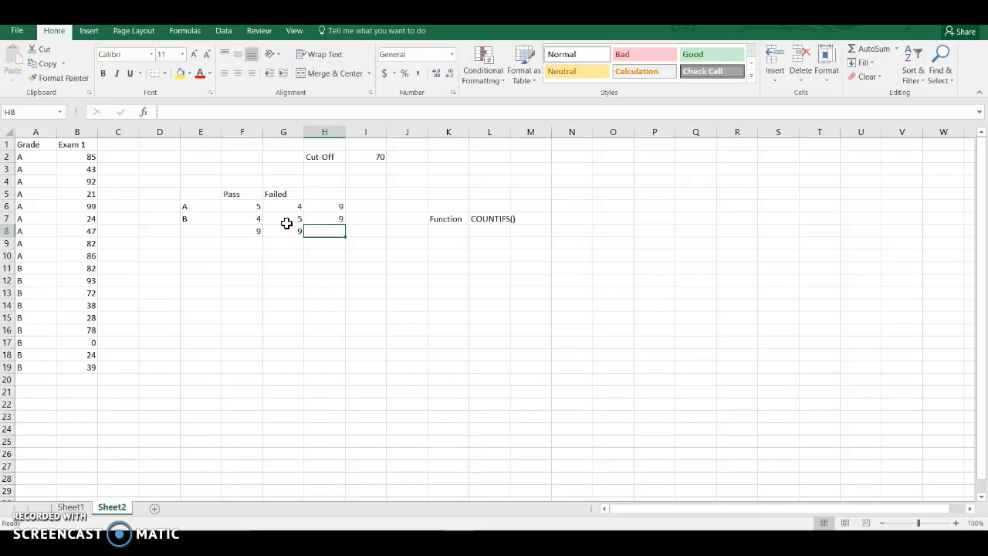
# Add the grand total in H8 with a SUM of H6:H7.
pyautogui.write('=sum')
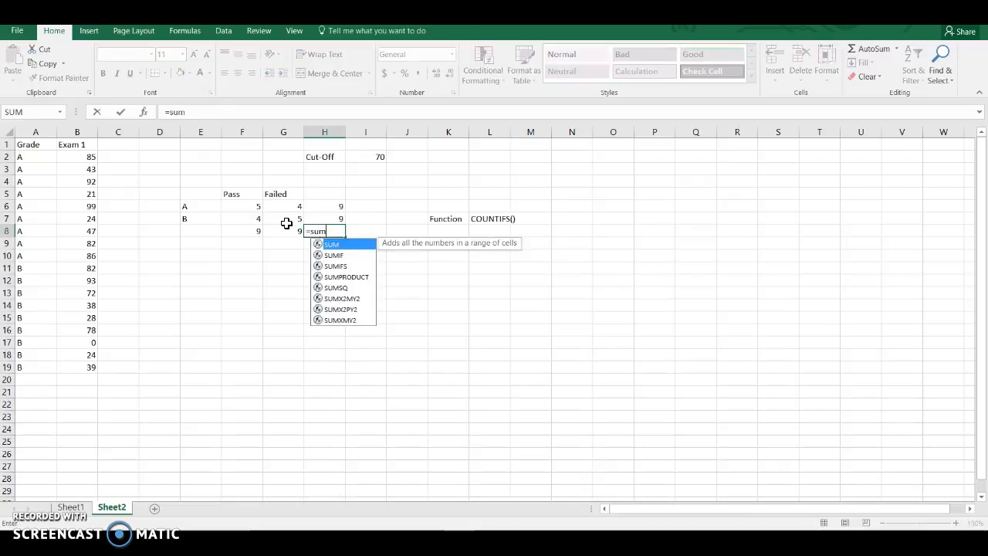
pyautogui.write('(')
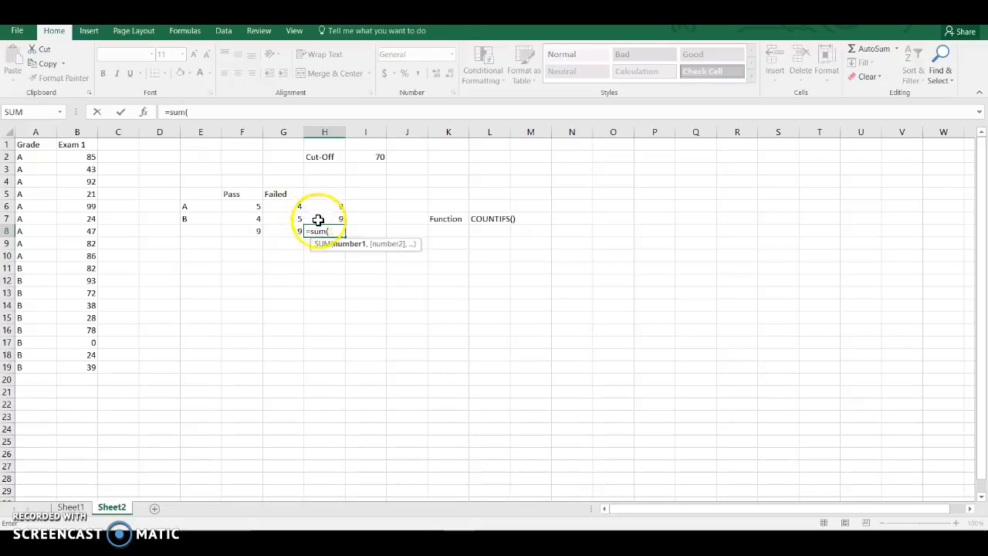
pyautogui.moveTo(331, 208); pyautogui.dragTo(329, 216)
pyautogui.write(')')
pyautogui.press('Return')
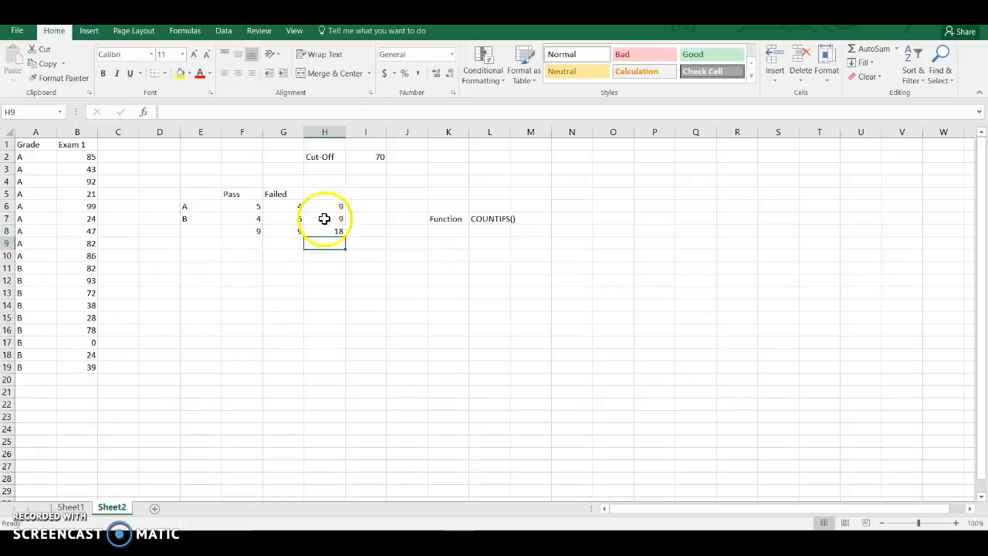
# Try a cut-off of 60 and one of 50 in I2.
pyautogui.click(365, 155)
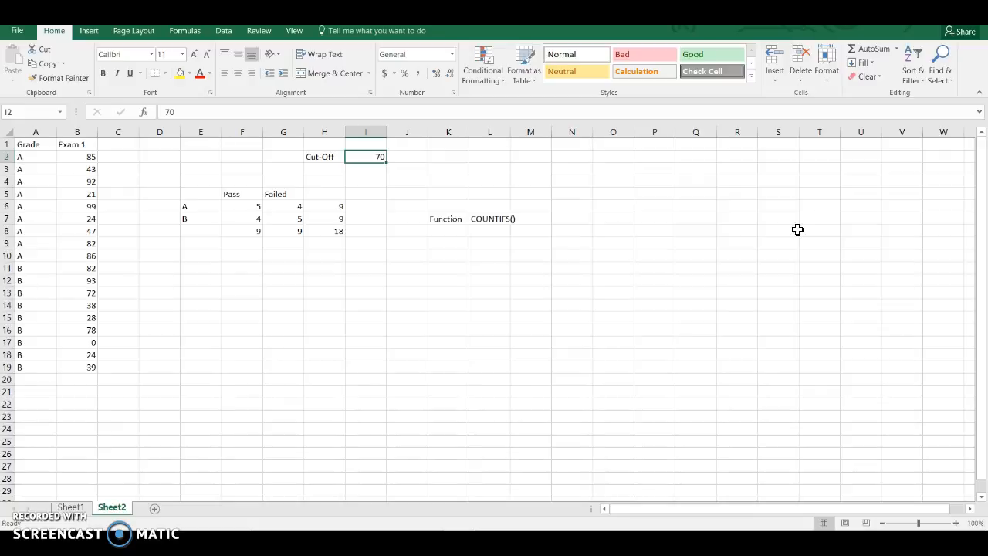
pyautogui.write('0')
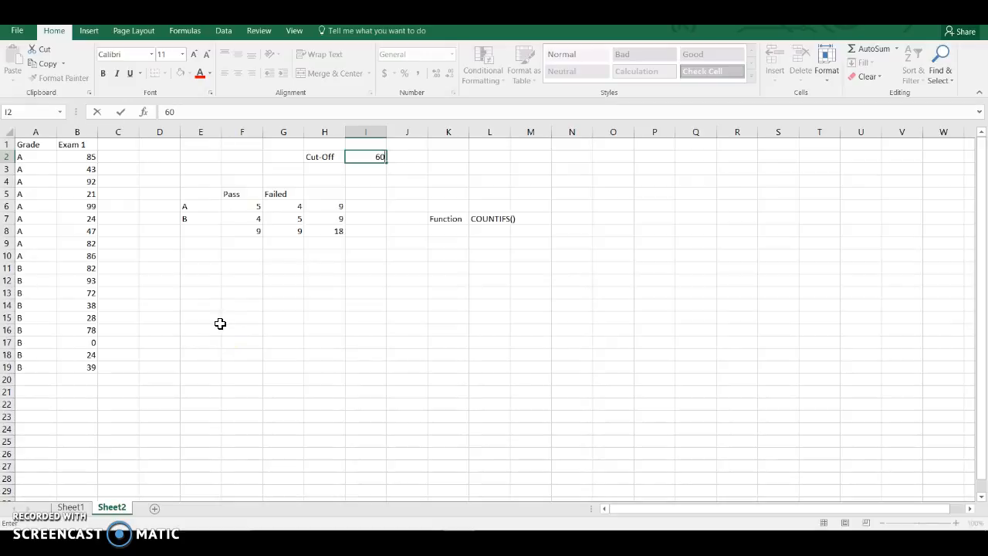
pyautogui.press('Return')
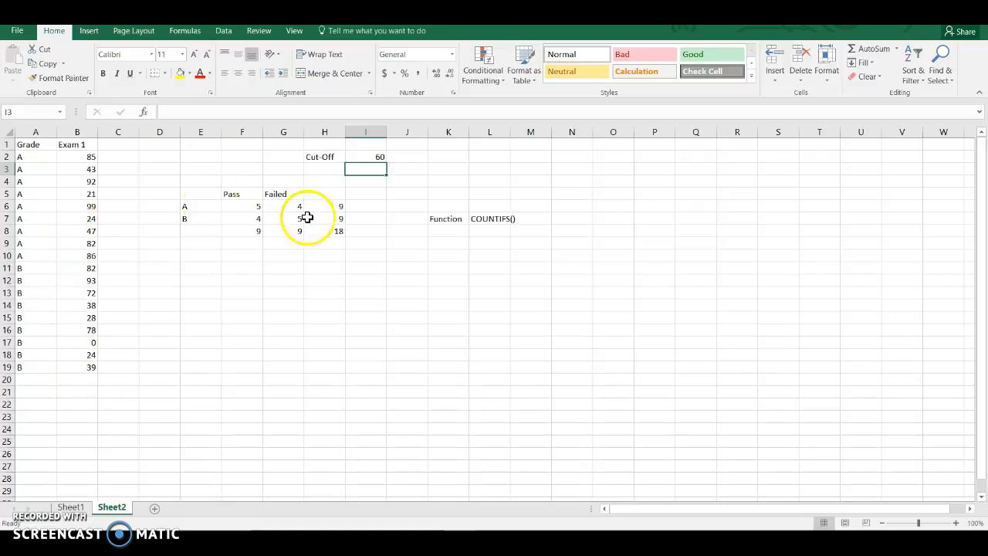
pyautogui.click(353, 155)
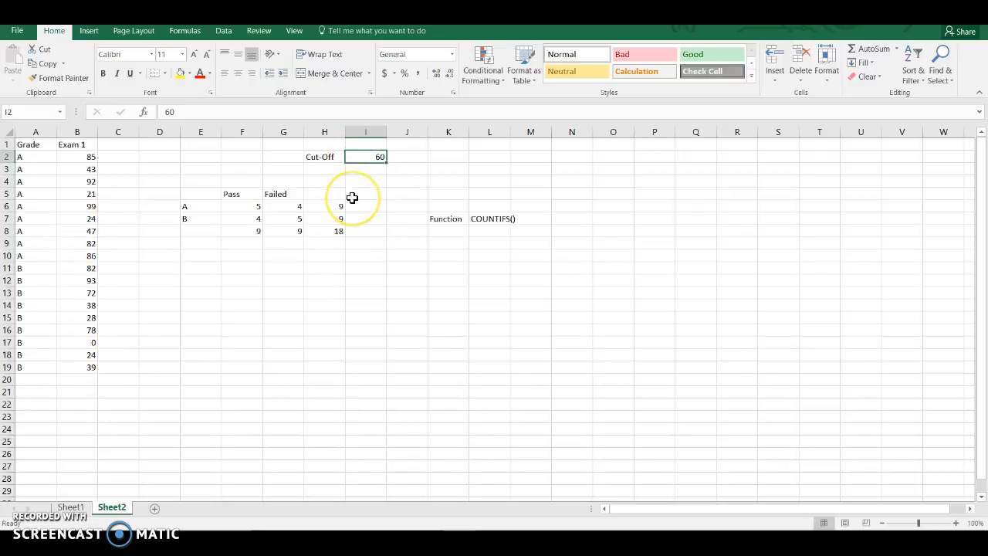
pyautogui.write('50')
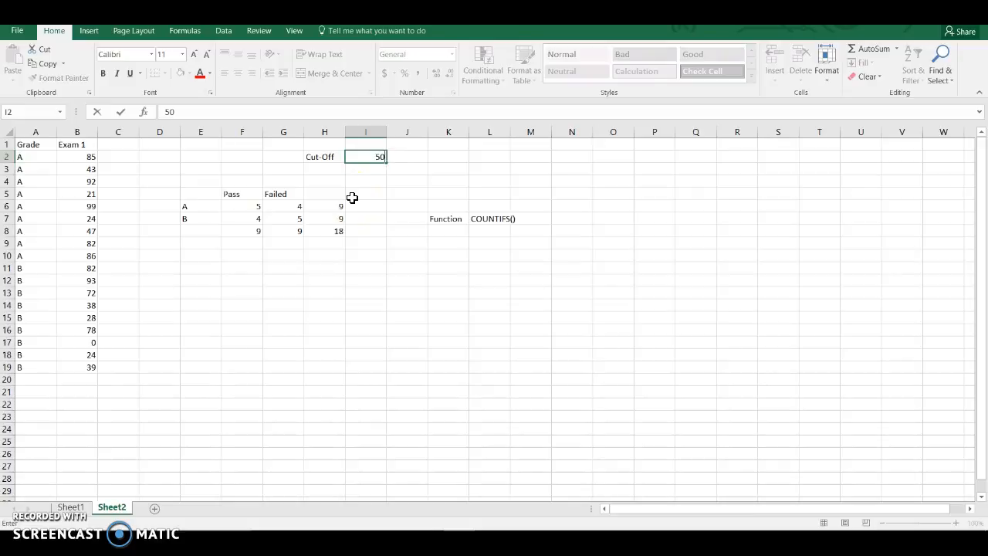
pyautogui.press('Return')
# Set the cut-off in I2 to 40.
pyautogui.press('Up')
pyautogui.write('40')
pyautogui.press('Return')
pyautogui.click(379, 154)
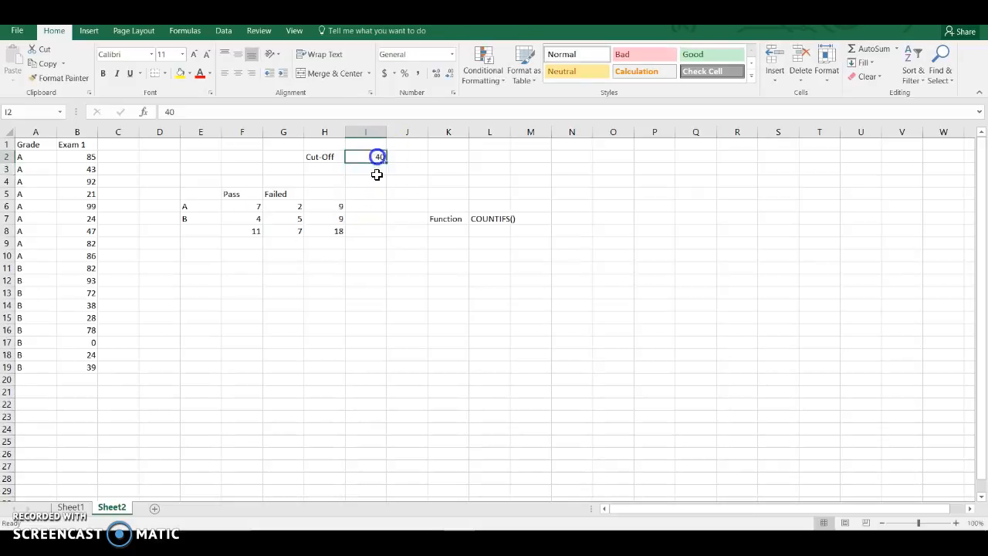
# Review the Pass counts and their total, and check the row totals in H6:H7 against the grade list in A2:A19.
pyautogui.click(241, 230)
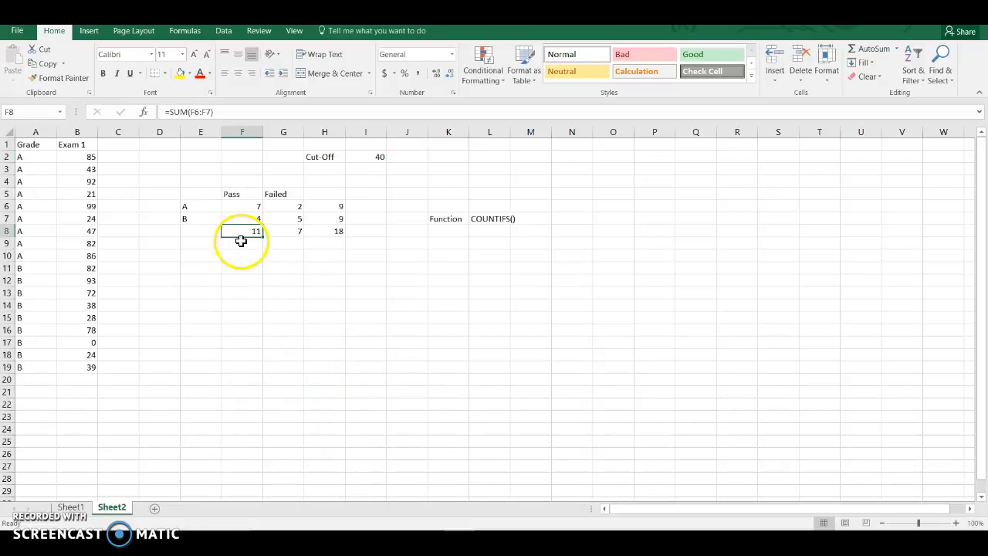
pyautogui.click(244, 209)
pyautogui.click(241, 218)
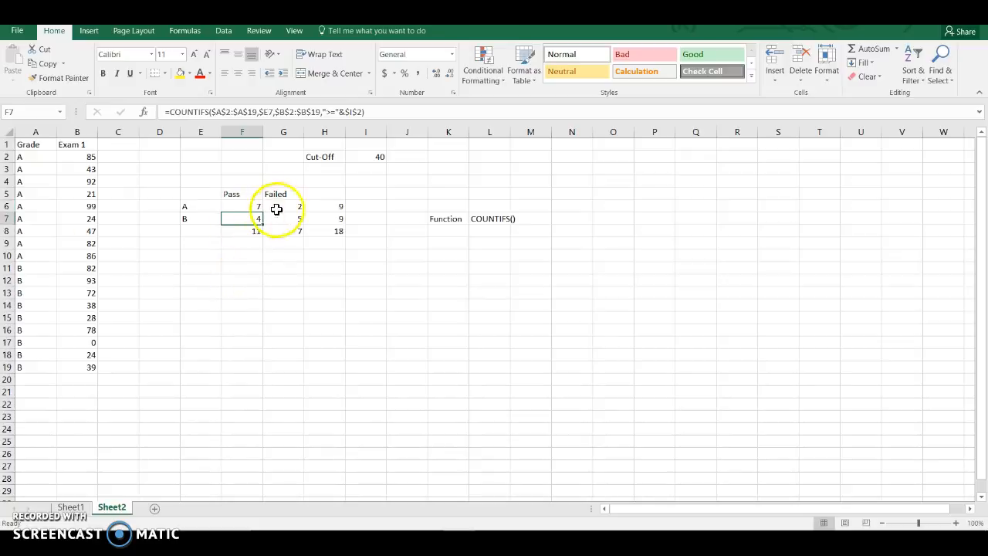
pyautogui.click(329, 205)
pyautogui.click(336, 222)
pyautogui.moveTo(32, 158); pyautogui.dragTo(36, 365)
pyautogui.click(285, 342)
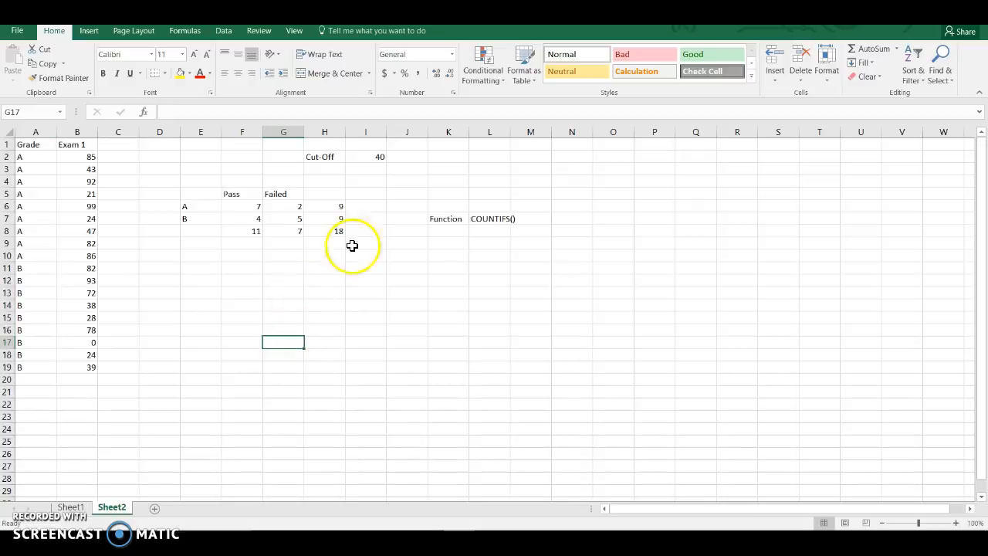
# Examine the grade A formulas in F6 and G6 and compare the grade A pass count with the Pass total in F8.
pyautogui.click(252, 255)
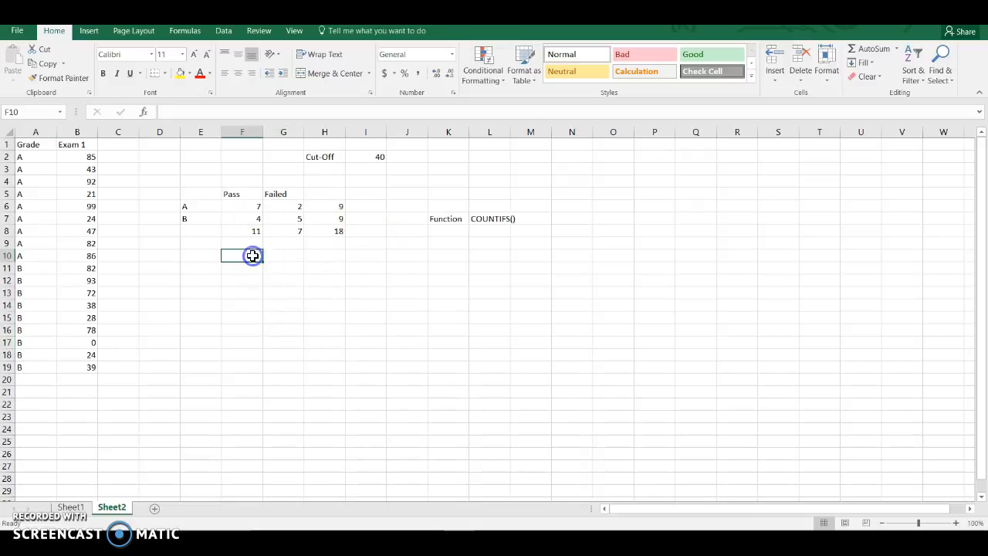
pyautogui.click(258, 206)
pyautogui.click(282, 206)
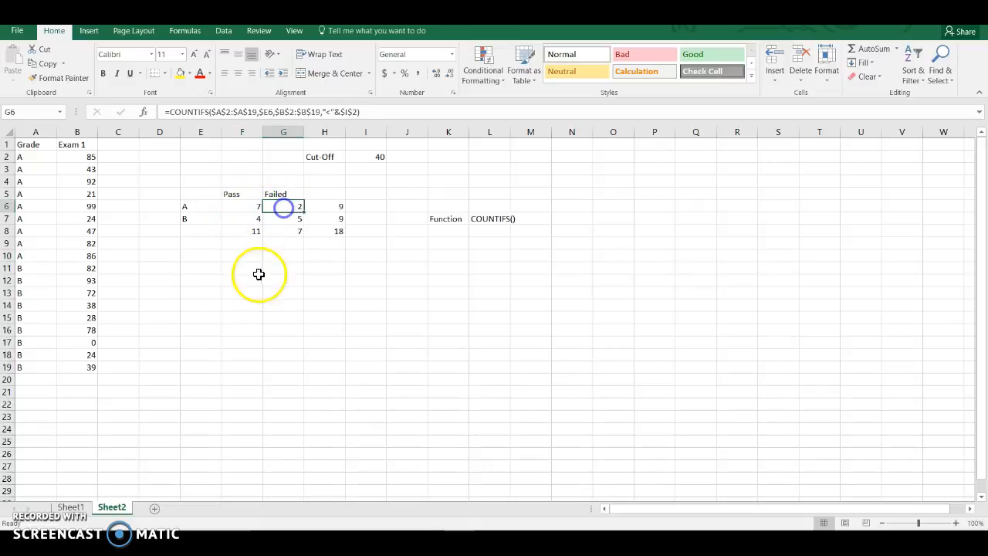
pyautogui.click(243, 279)
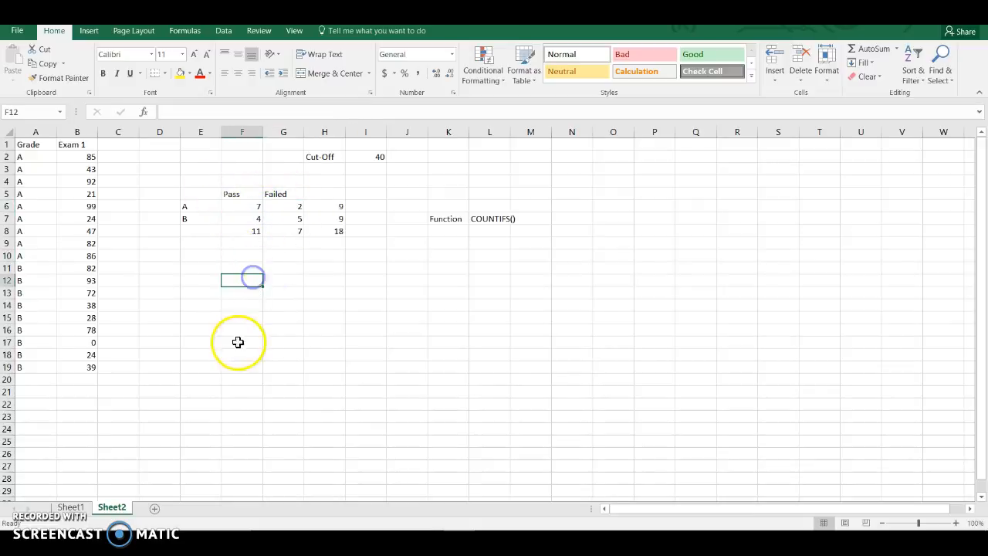
pyautogui.click(253, 207)
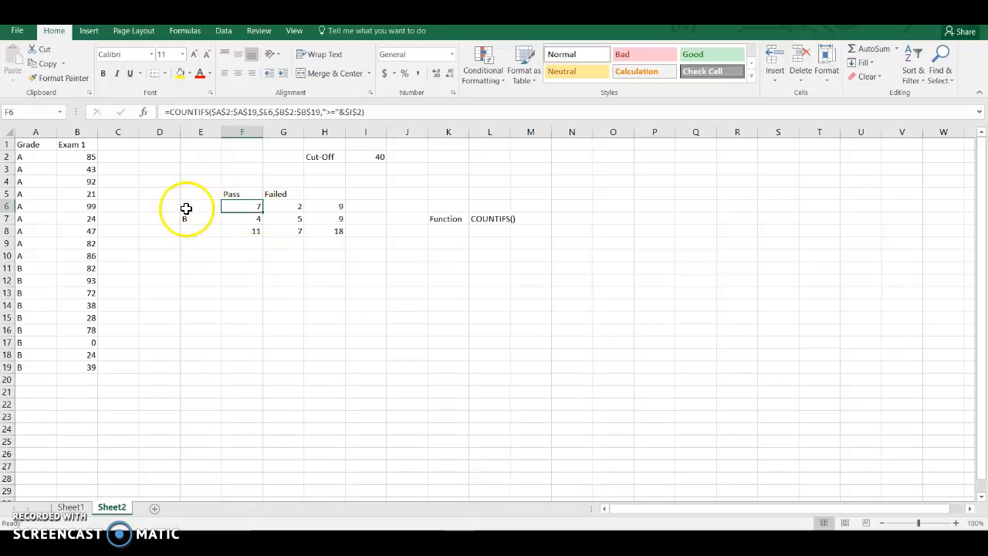
pyautogui.click(234, 196)
pyautogui.click(237, 205)
pyautogui.doubleClick(257, 211)
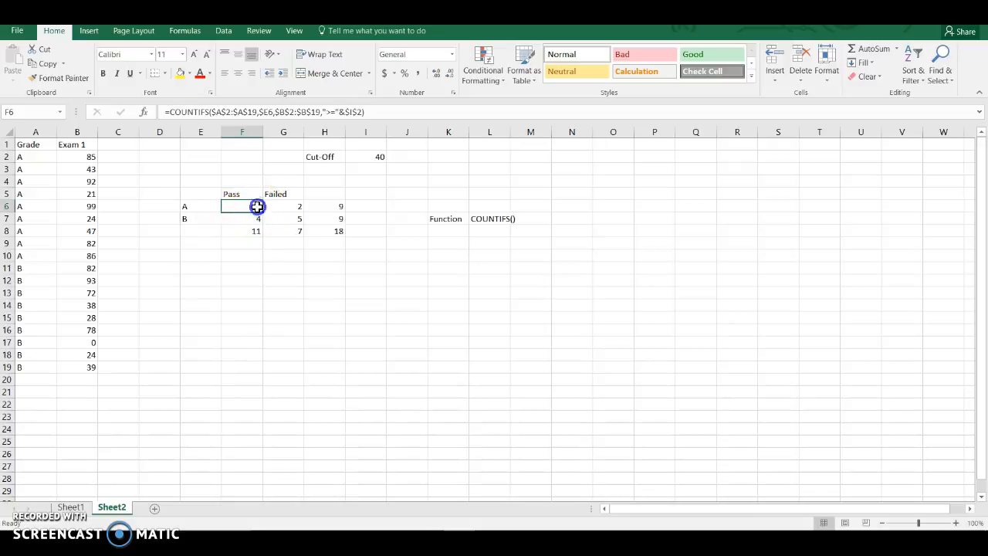
pyautogui.click(258, 229)
pyautogui.click(255, 267)
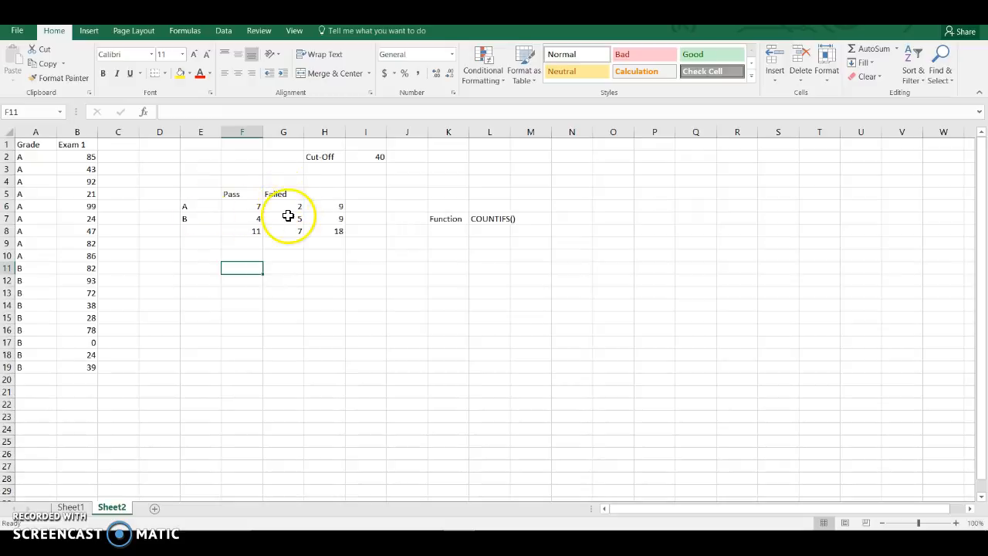
# Calculate grade A's share of the failed students in G10 by dividing G6 by G8.
pyautogui.click(290, 206)
pyautogui.click(295, 230)
pyautogui.click(280, 249)
pyautogui.click(280, 256)
pyautogui.write('=')
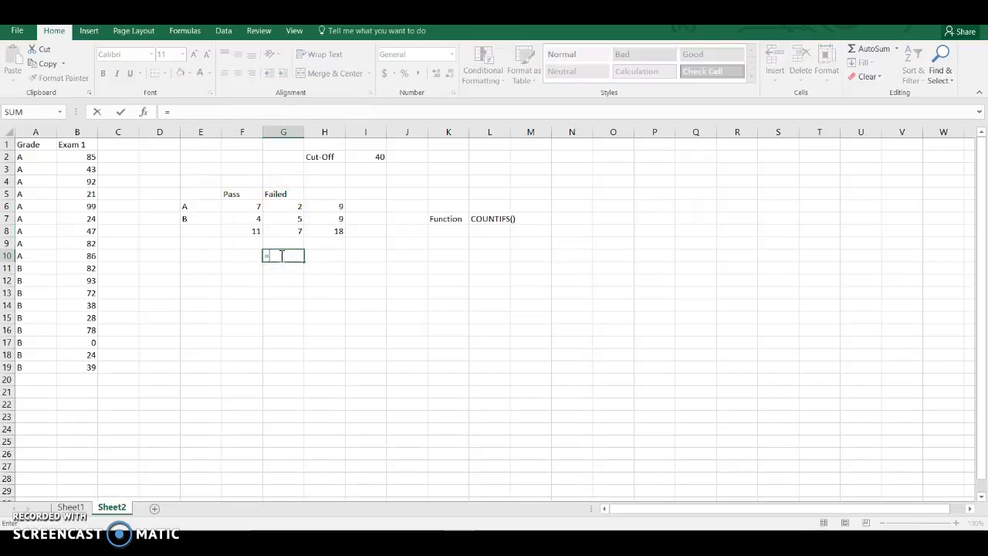
pyautogui.click(296, 206)
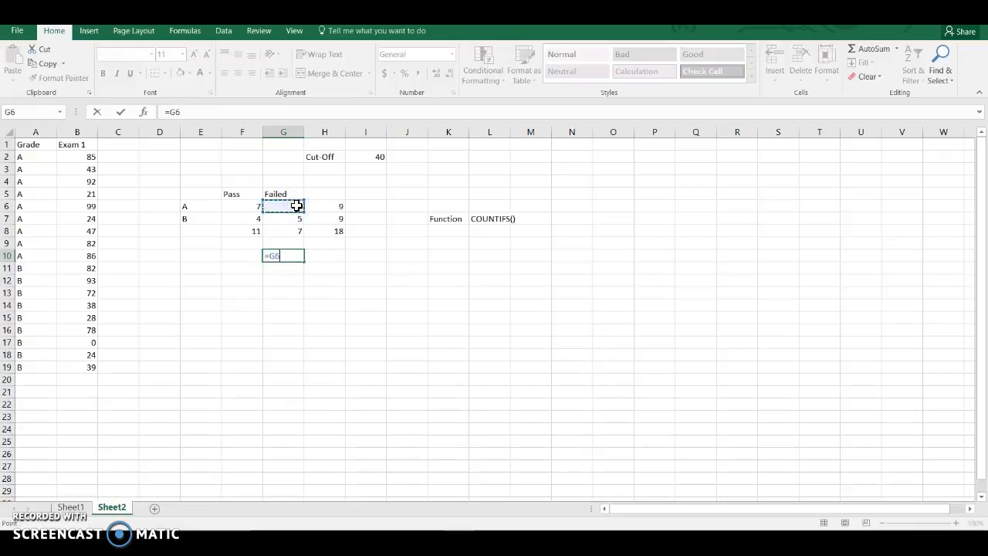
pyautogui.write('/')
pyautogui.click(289, 218)
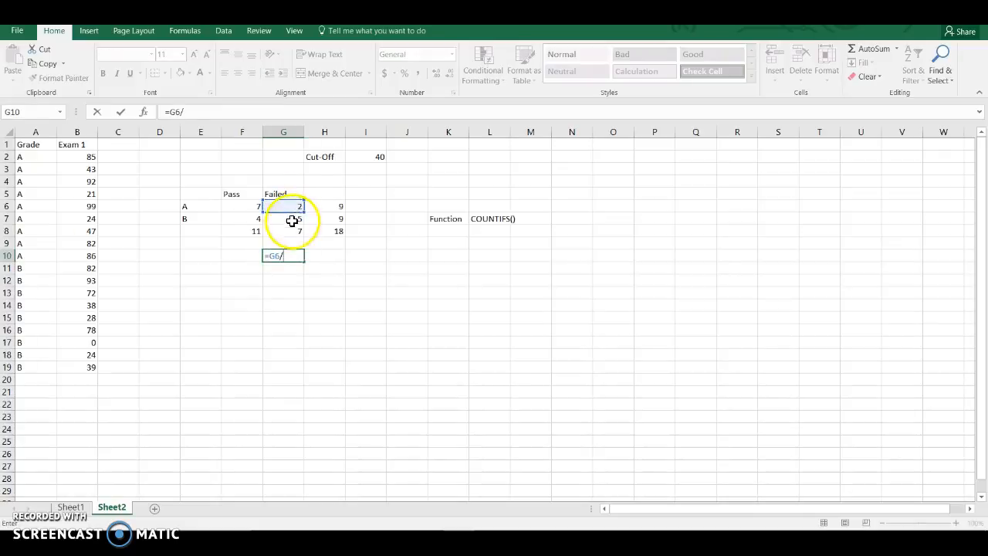
pyautogui.click(298, 229)
pyautogui.press('Return')
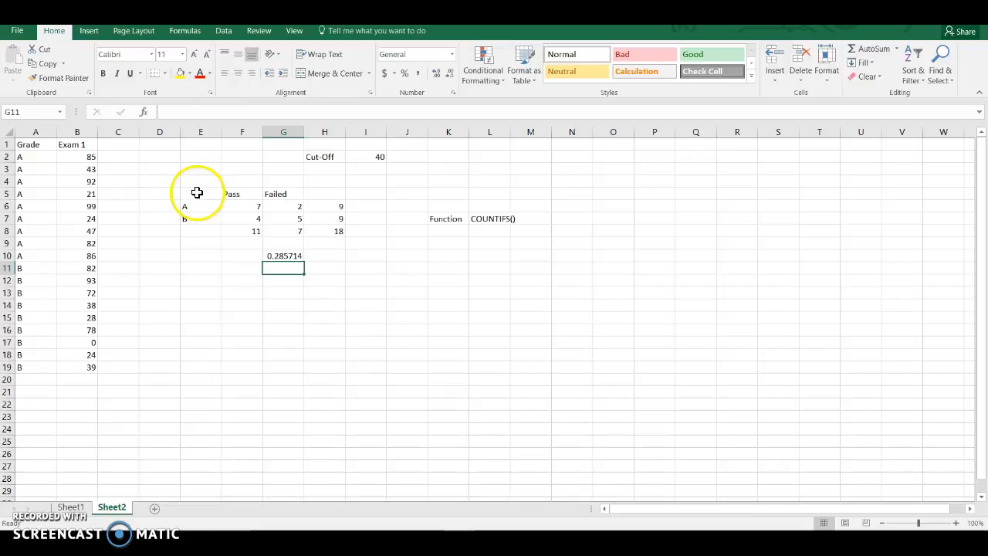
# Select the whole summary table in E5:H8 to review it.
pyautogui.moveTo(197, 192); pyautogui.dragTo(338, 232)
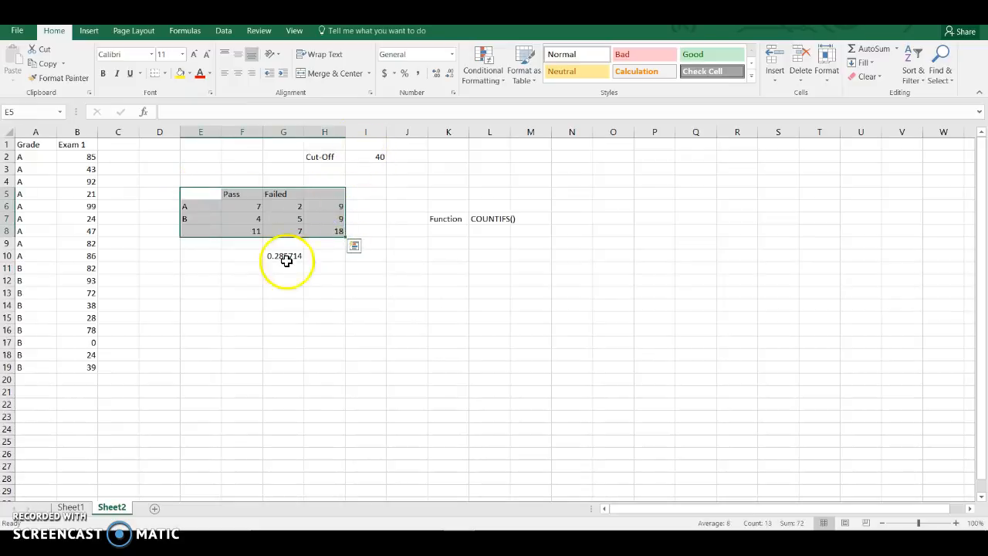
pyautogui.rightClick(258, 210)
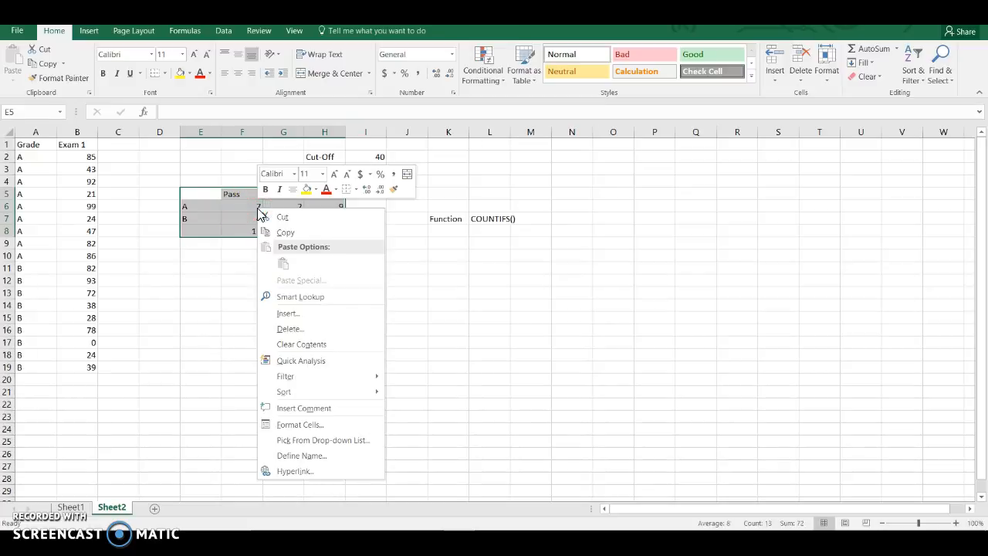
pyautogui.moveTo(194, 200); pyautogui.dragTo(324, 231)
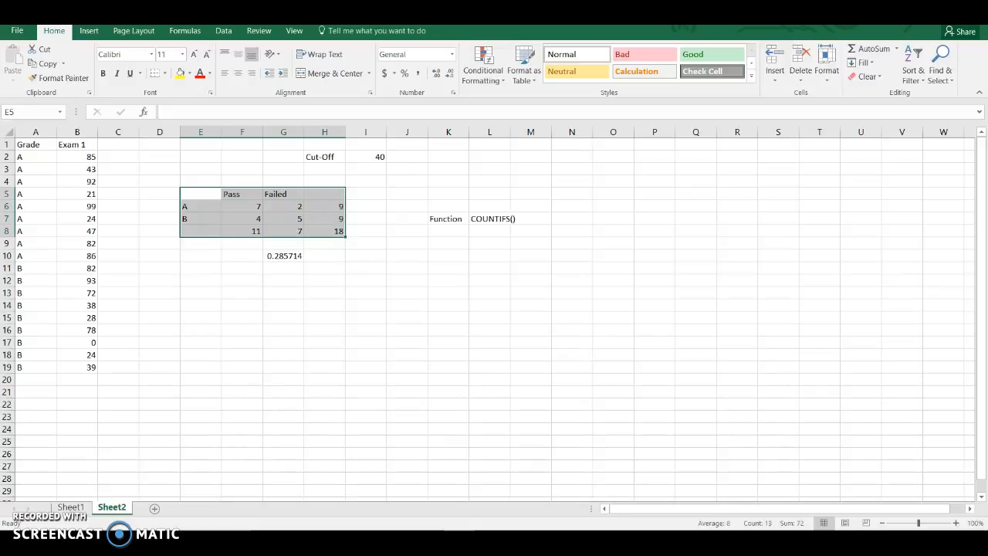
# Copy the summary table E5:H8 and paste it as values only, starting at cell N17.
pyautogui.click(46, 63)
pyautogui.click(203, 317)
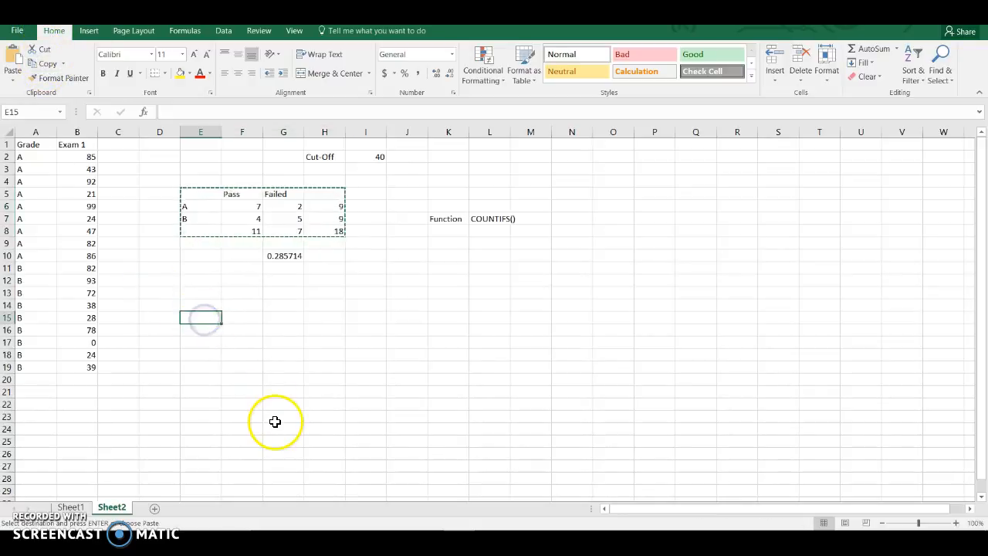
pyautogui.click(569, 341)
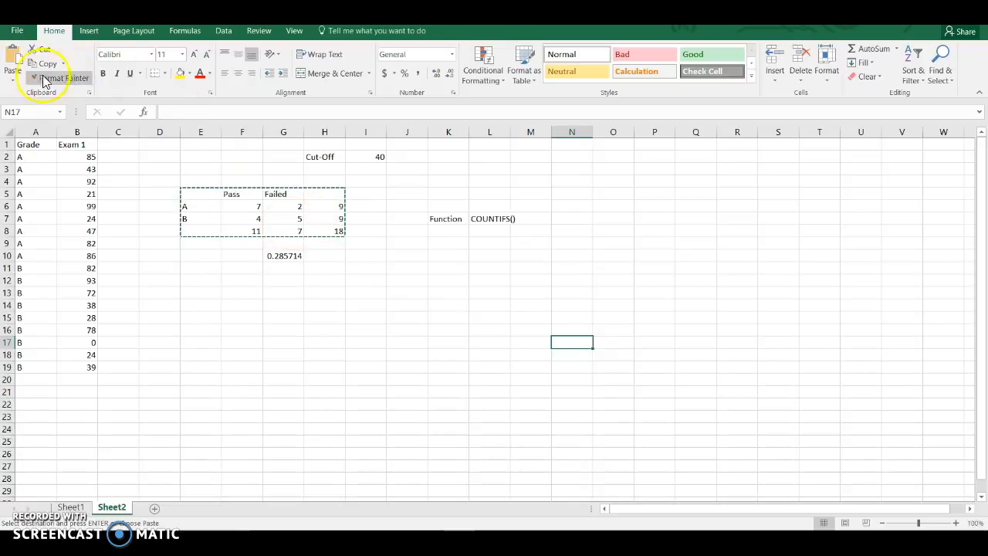
pyautogui.click(12, 82)
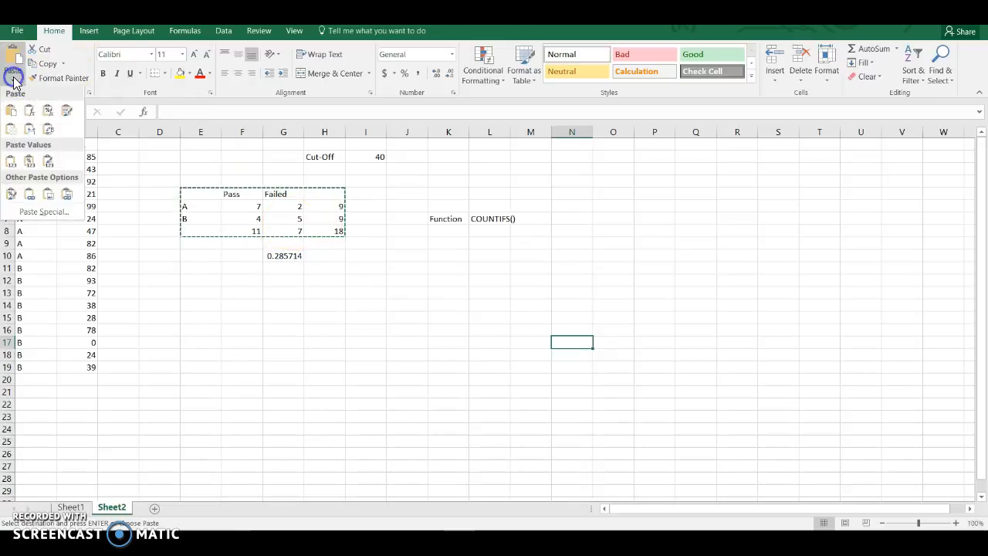
pyautogui.click(14, 160)
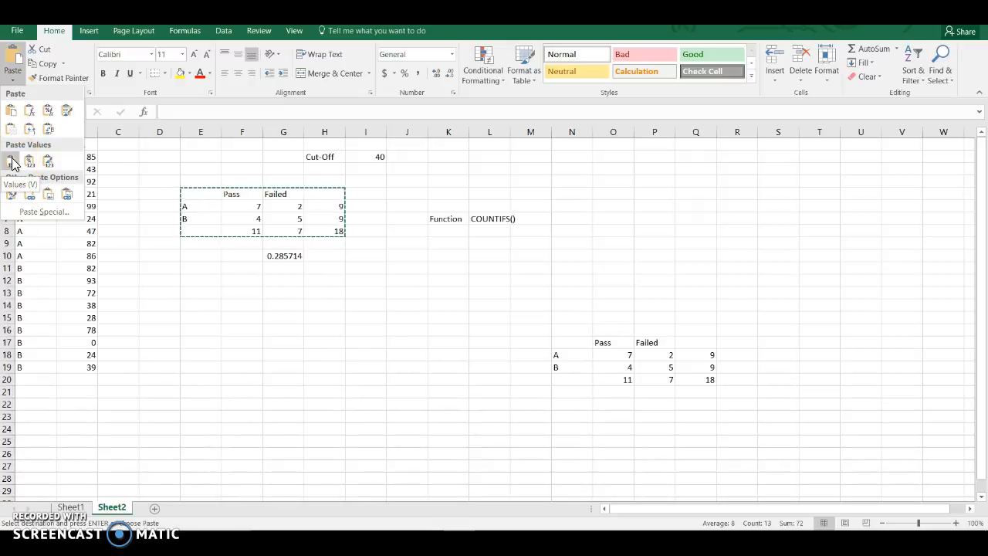
pyautogui.click(12, 163)
# Inspect the contents of the pasted Pass cells in O18:O20 and compare them with the original grade B pass formula in F7.
pyautogui.doubleClick(622, 354)
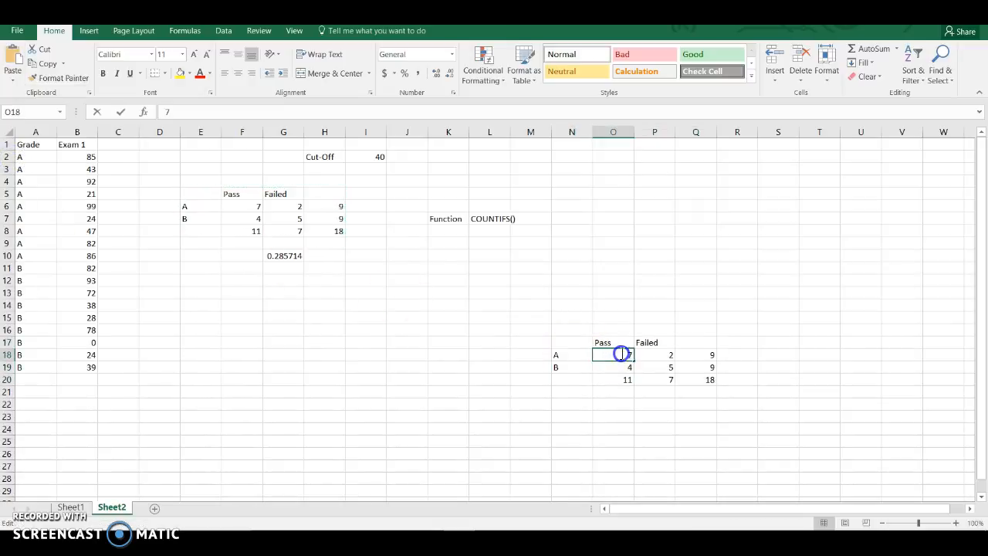
pyautogui.click(623, 378)
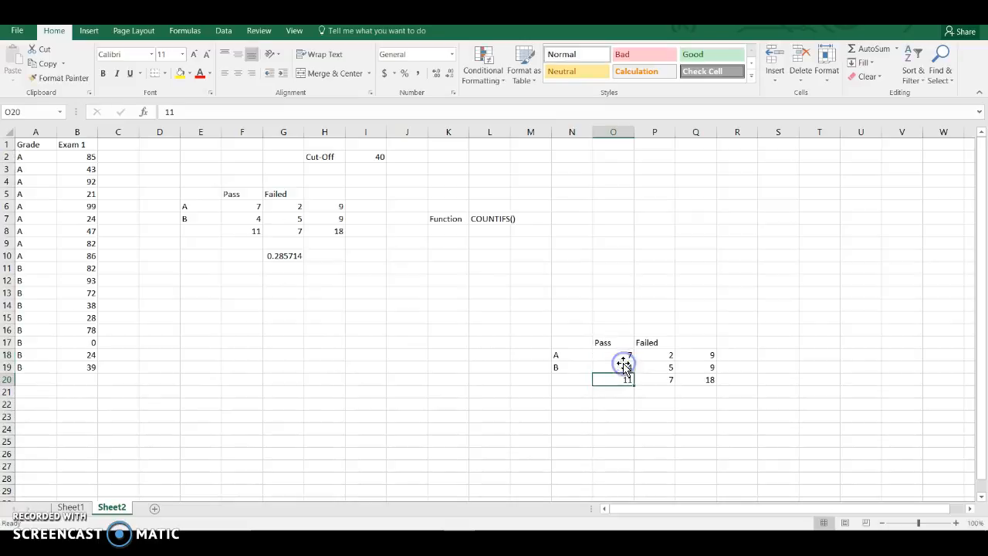
pyautogui.click(623, 367)
pyautogui.click(544, 391)
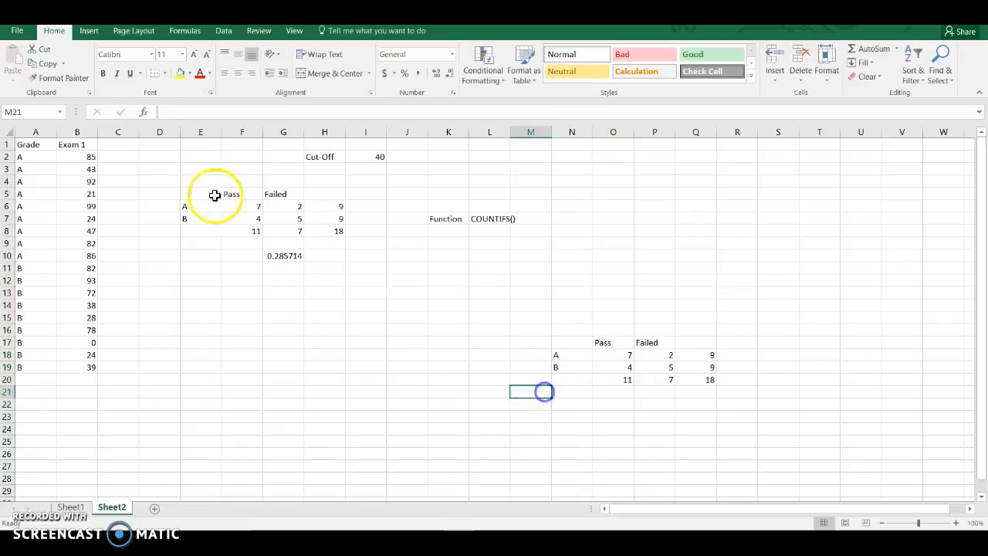
pyautogui.click(261, 220)
pyautogui.press('Right')
pyautogui.doubleClick(253, 219)
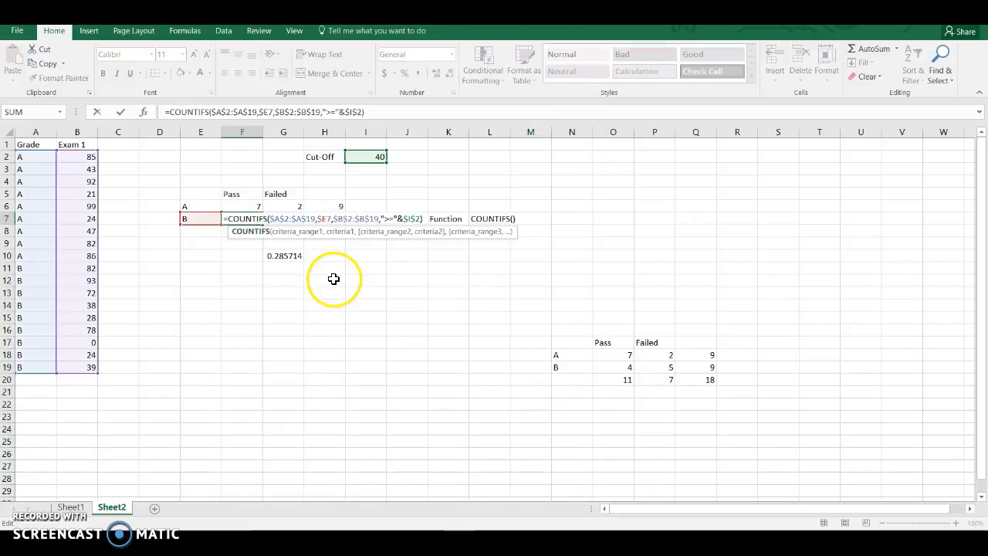